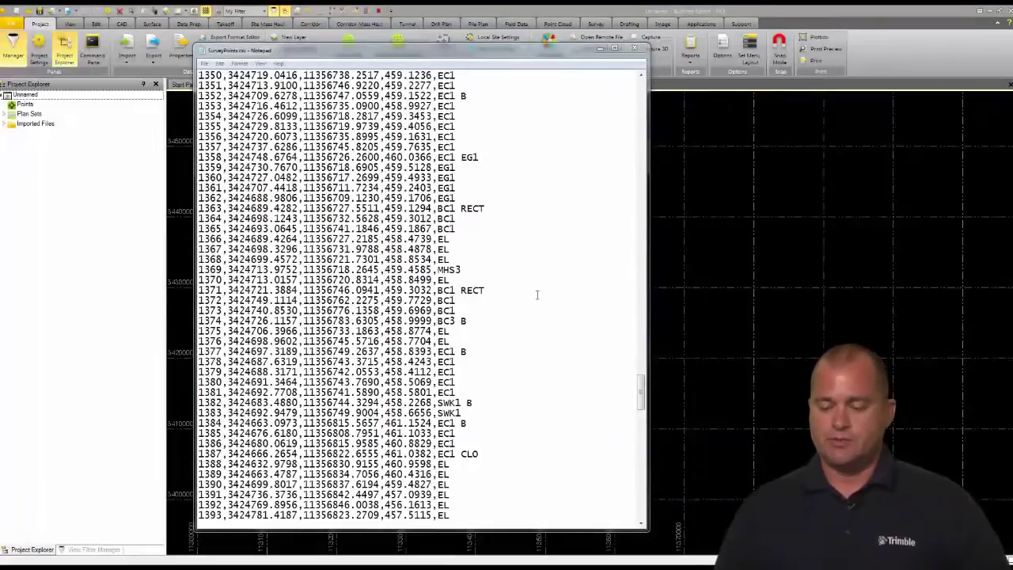
In the survey text file, highlight the EG1 B, EG1 B PC and EG1 EP1 codes on points 1007, 1013 and 1019.
left_click_drag(643, 400, 631, 92)
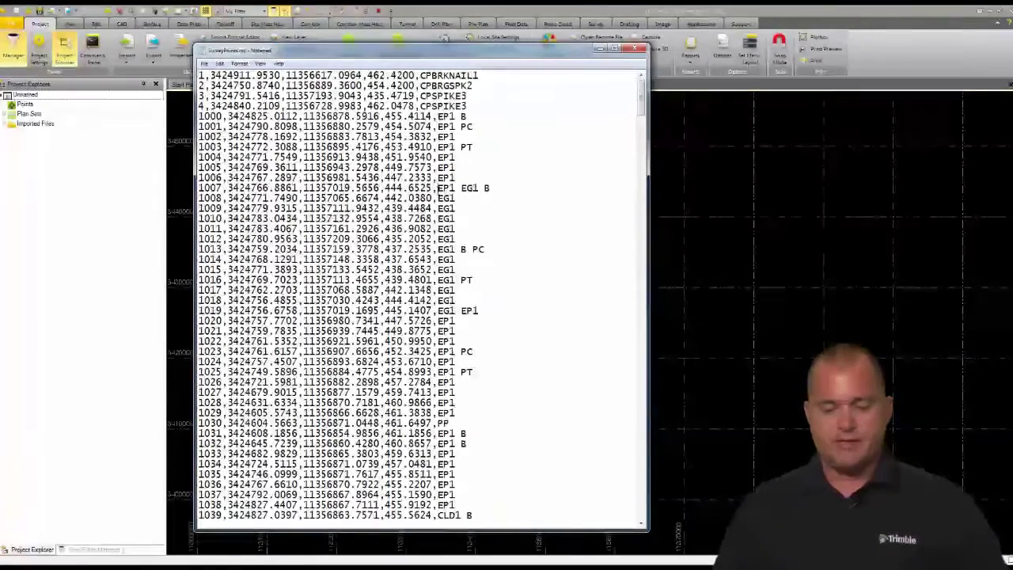
left_click_drag(203, 188, 507, 187)
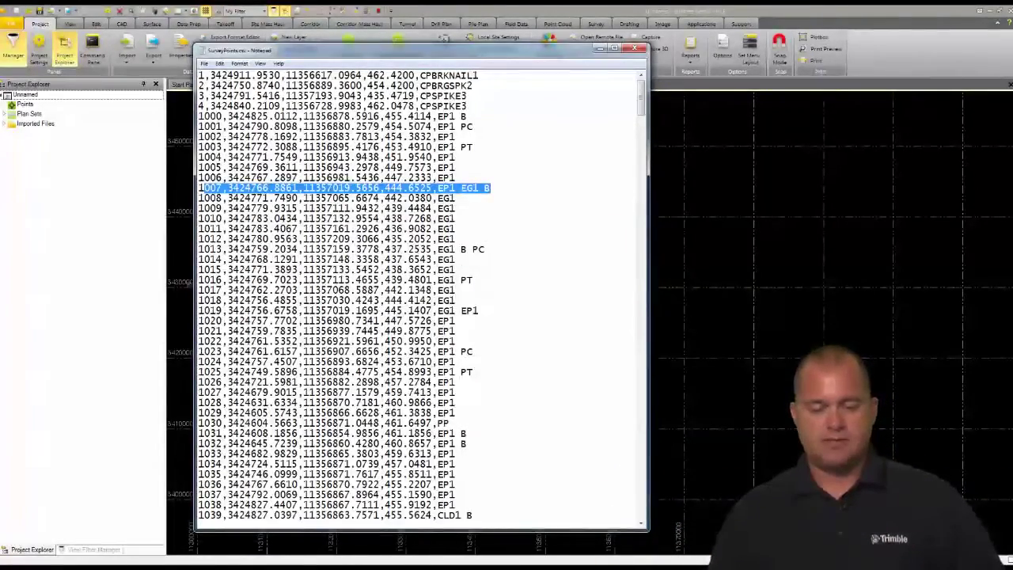
left_click_drag(486, 250, 199, 250)
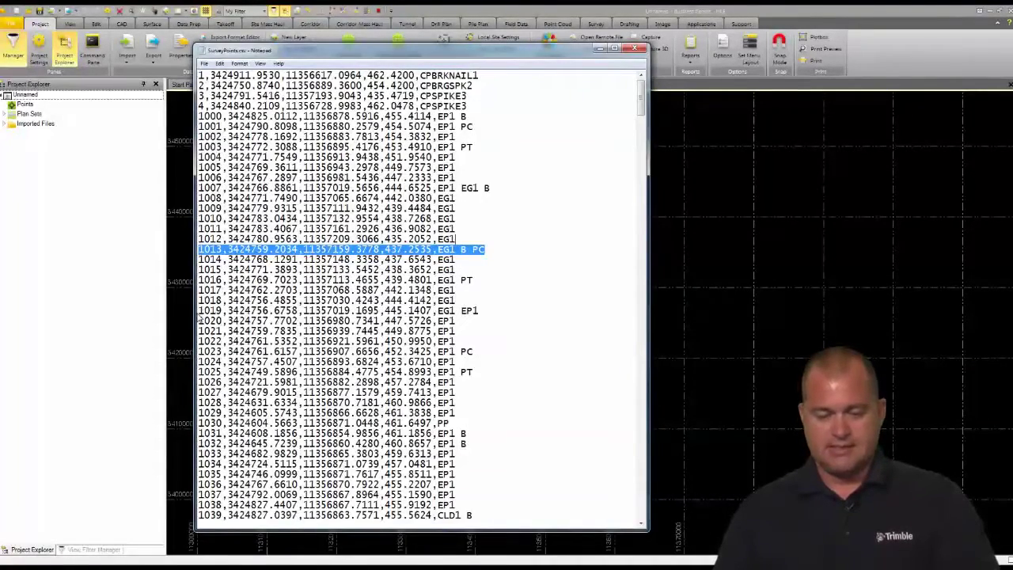
left_click_drag(479, 311, 428, 311)
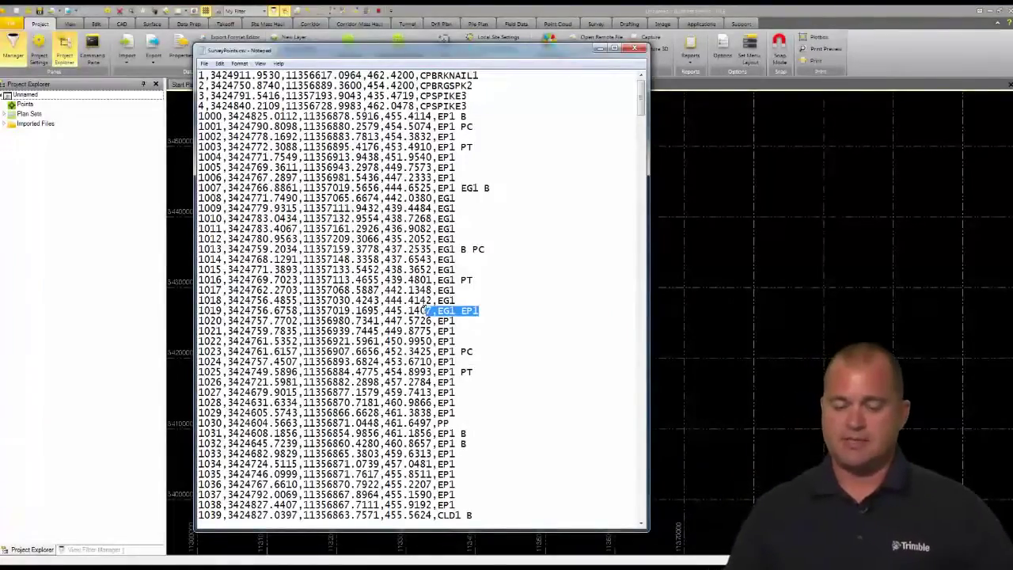
Further down the file, highlight the WALL1 RECT -.75 codes on point 1305.
scroll(427, 309, "down", 20)
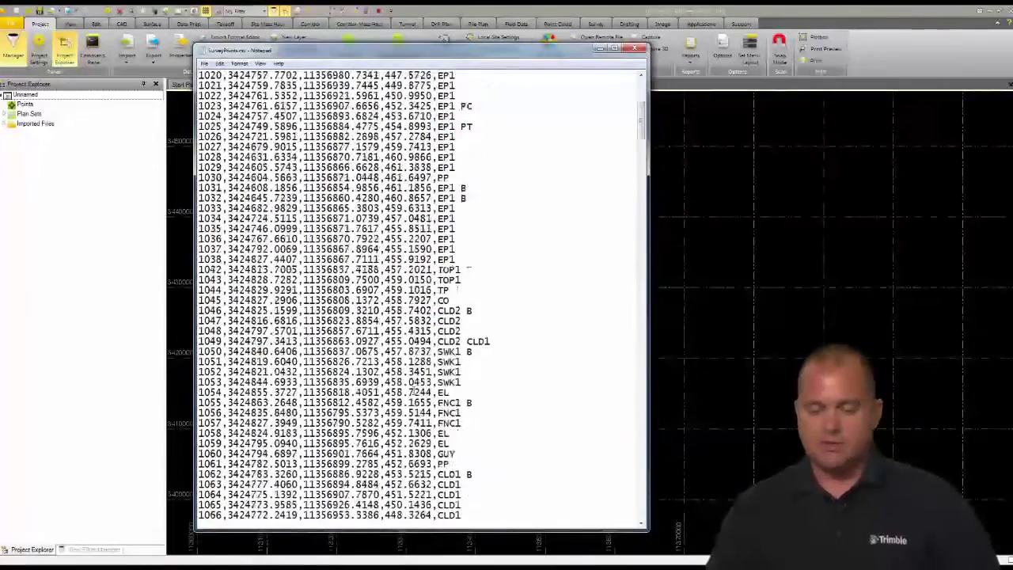
scroll(422, 297, "down", 20)
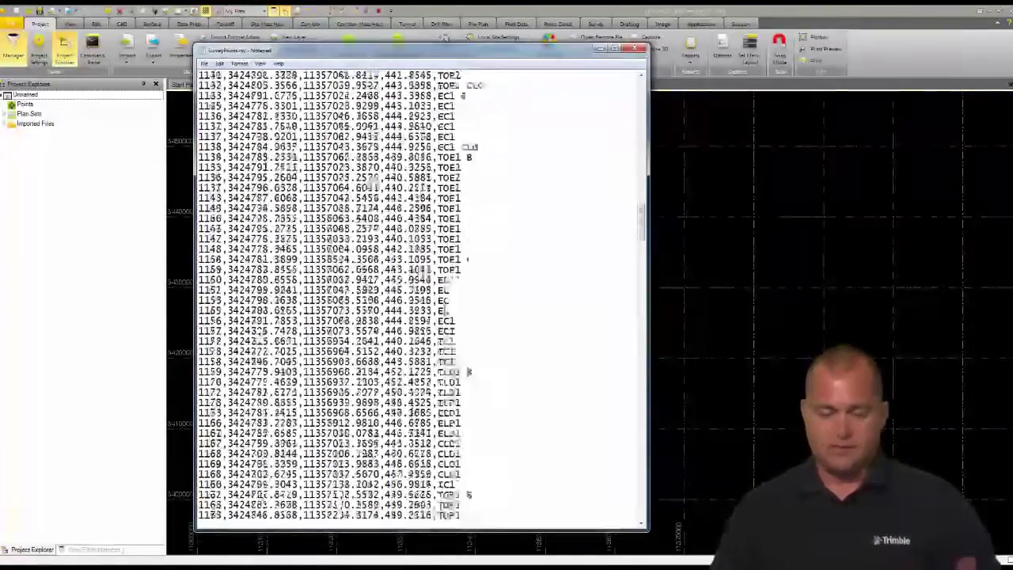
scroll(409, 414, "down", 20)
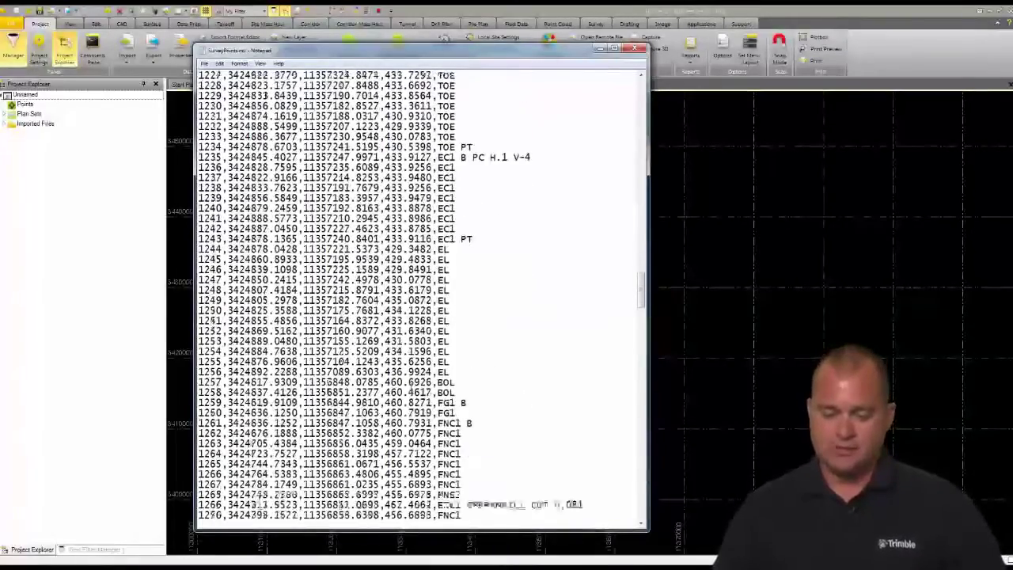
scroll(409, 412, "down", 4)
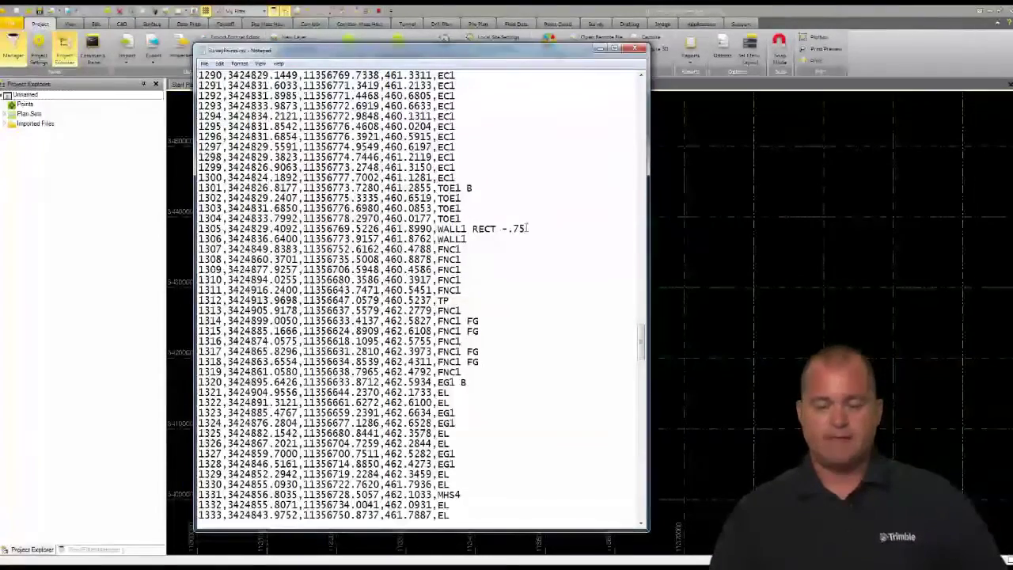
left_click_drag(525, 229, 442, 229)
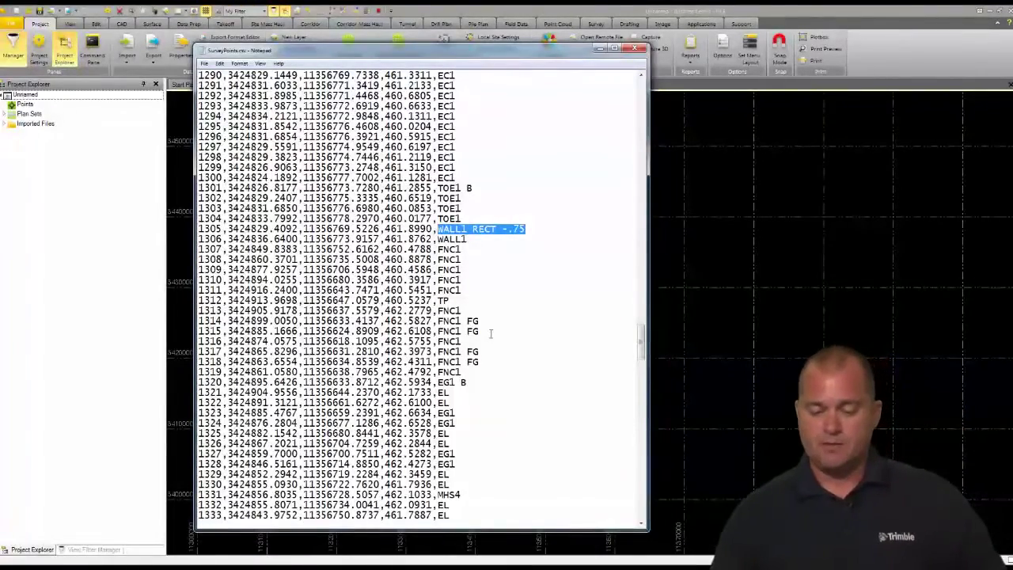
scroll(487, 340, "down", 12)
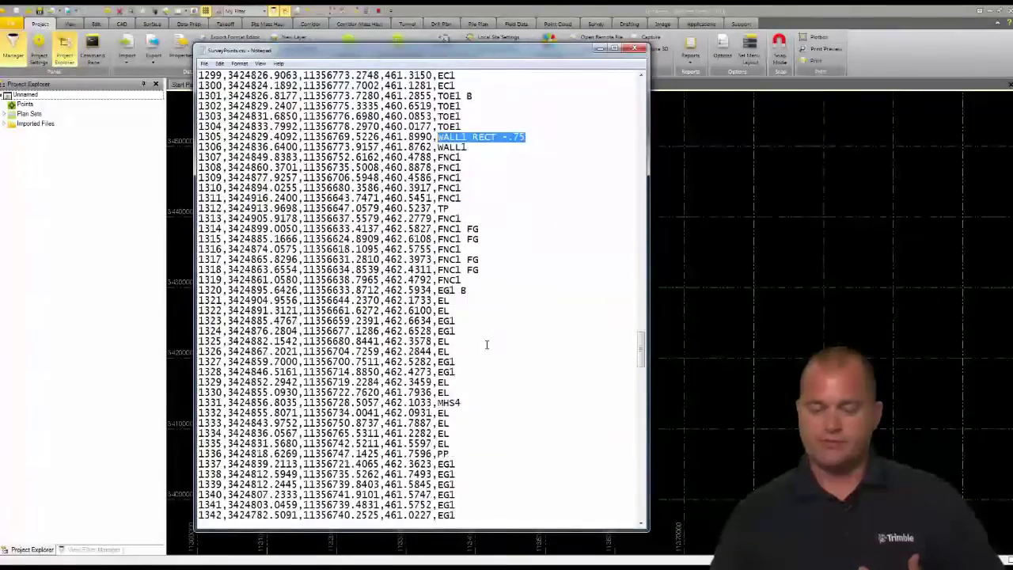
scroll(470, 393, "down", 3)
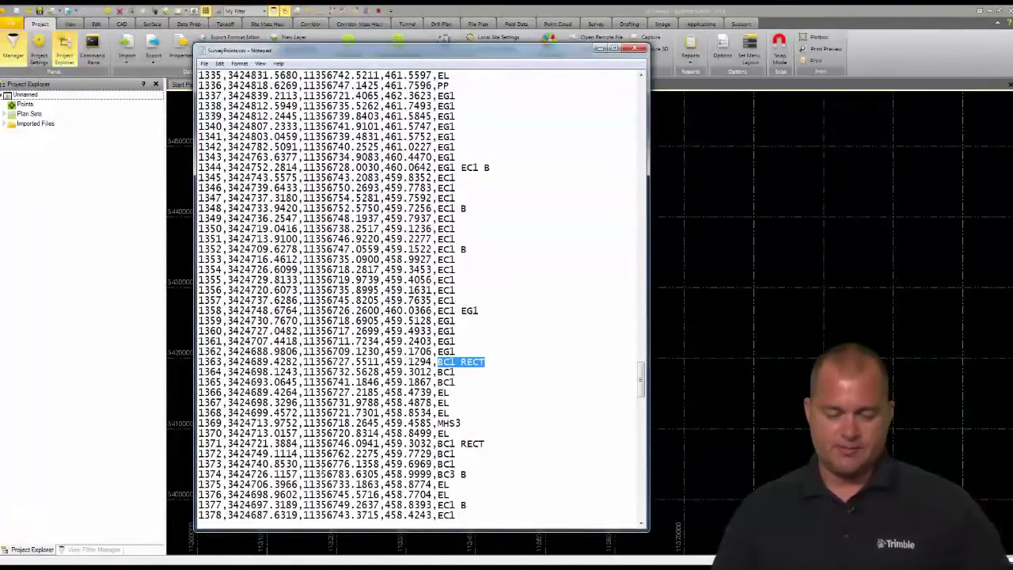
Import SurveyPoints.csv into the Plan View using the P.N.E.elev.Code format.
key("alt+F4")
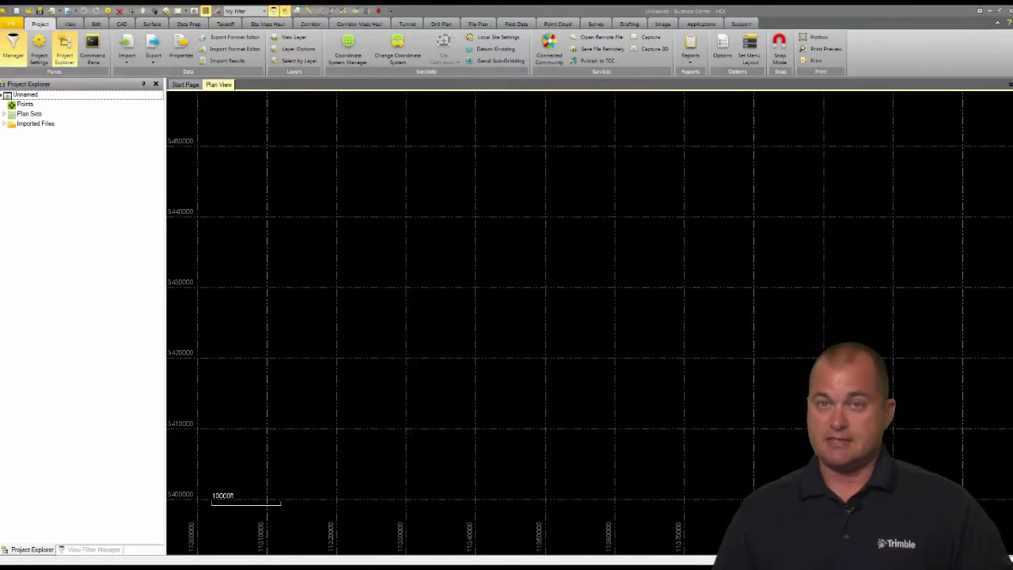
key("alt+Tab")
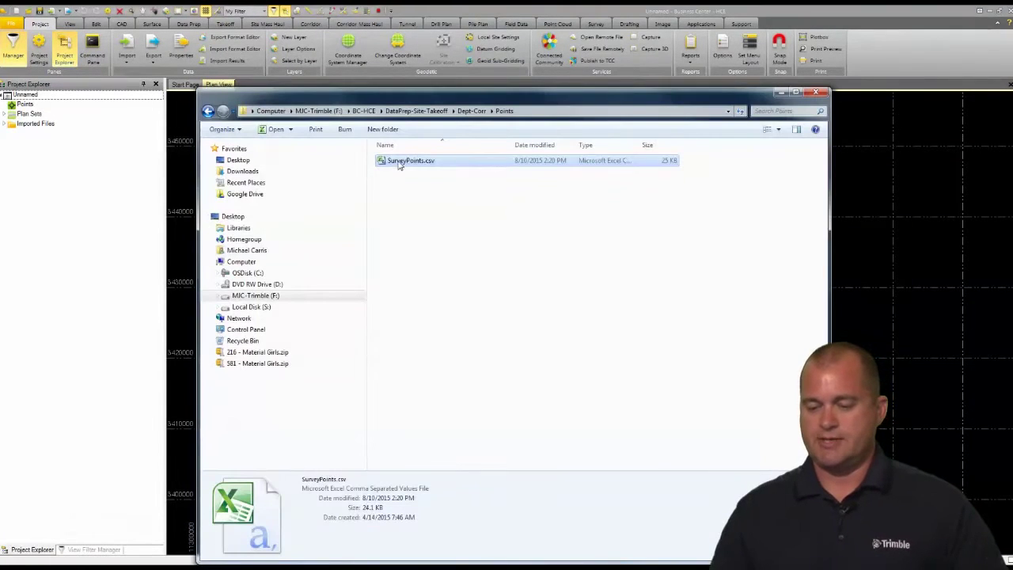
left_click_drag(400, 165, 890, 258)
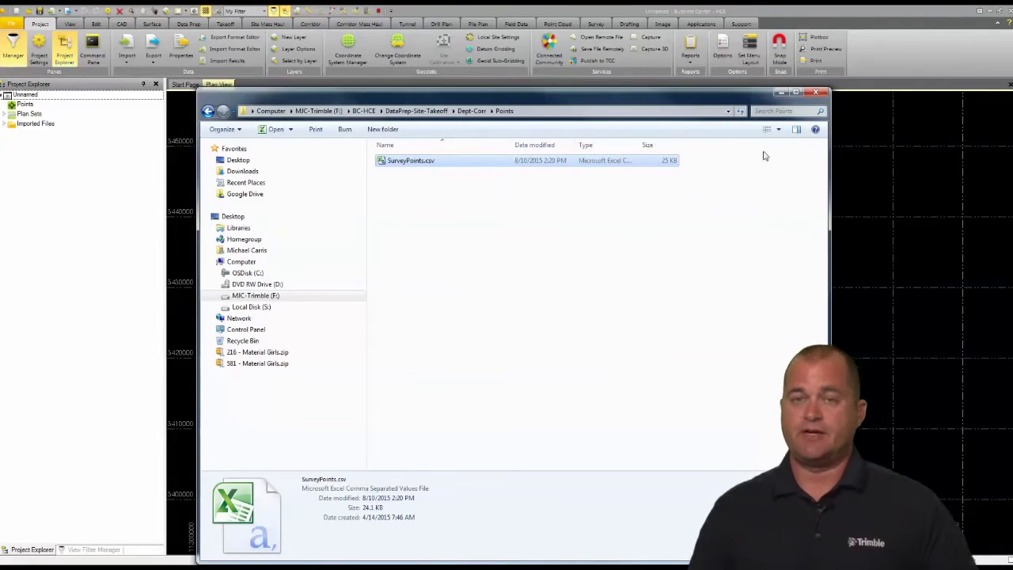
left_click(781, 93)
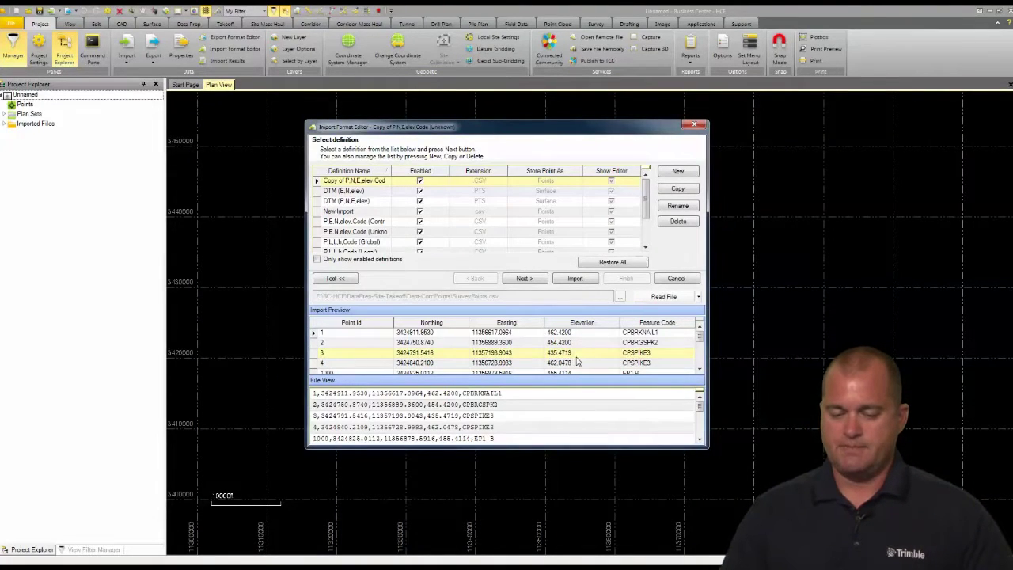
scroll(646, 218, "down", 1)
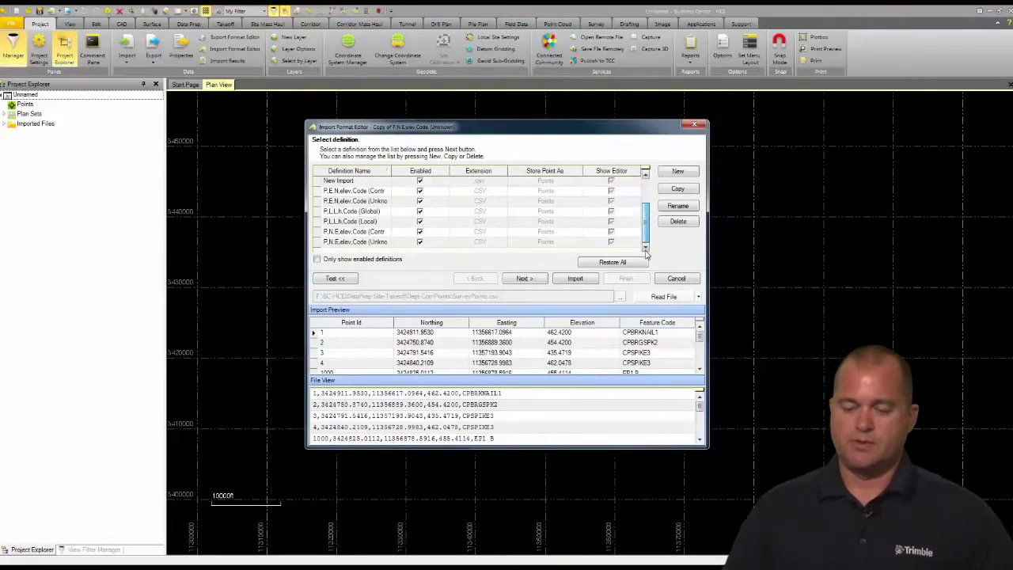
left_click(383, 241)
left_click(574, 278)
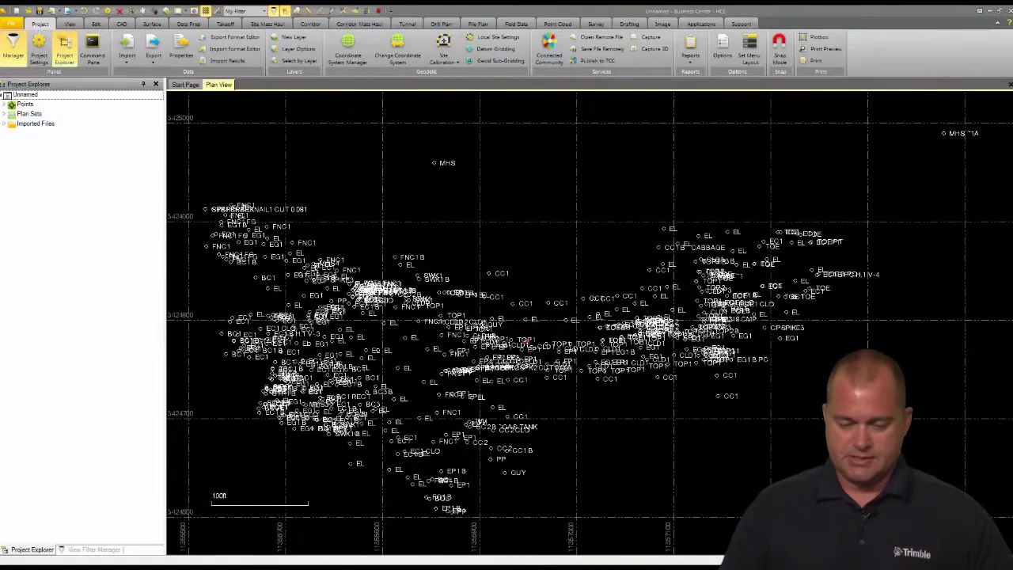
Zoom in on neighbouring coded points, then frame the whole imported survey in the plan view.
scroll(312, 369, "up", 5)
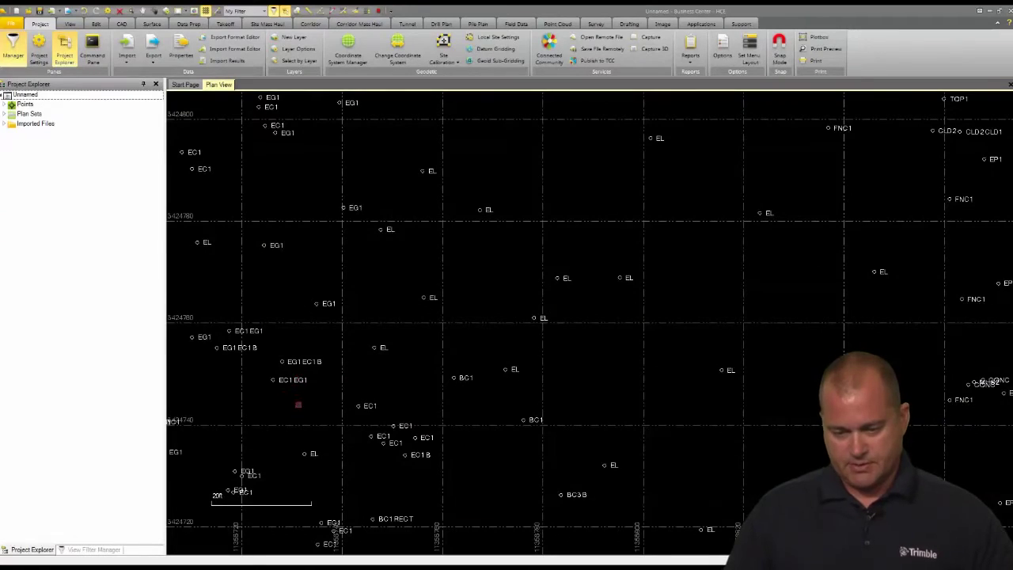
middle_click_drag(298, 405, 465, 292)
scroll(341, 320, "up", 2)
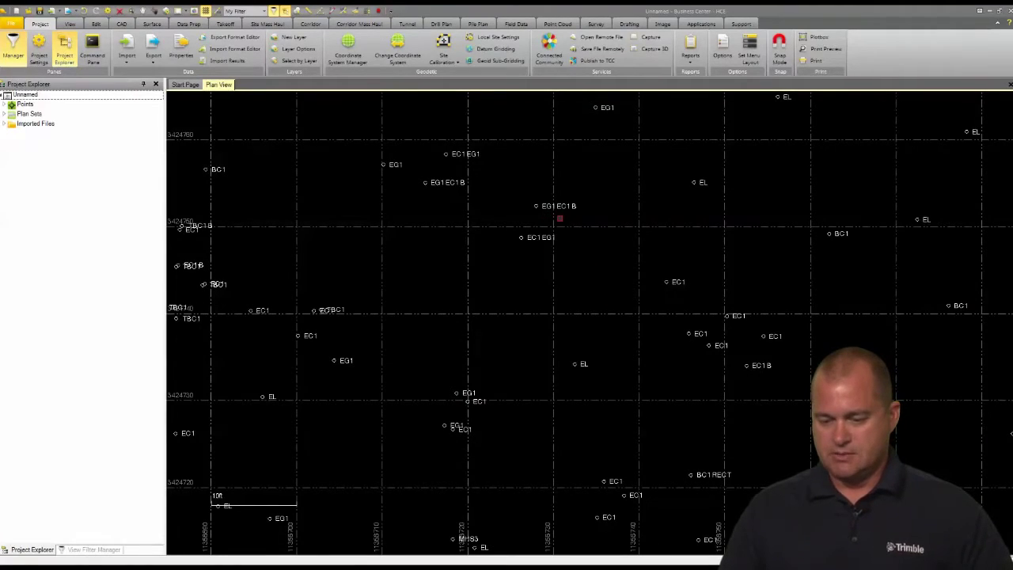
scroll(559, 218, "down", 7)
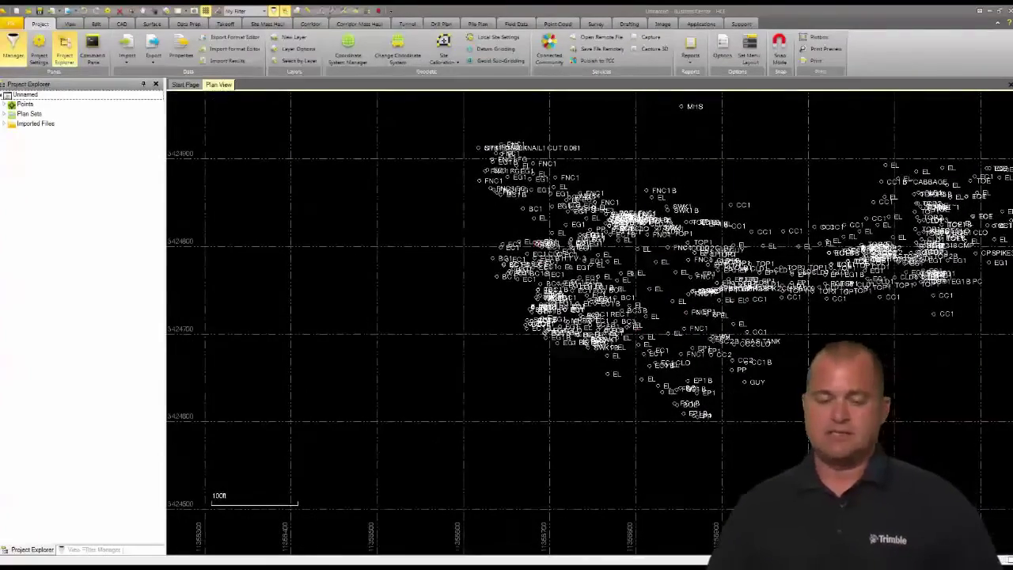
middle_click_drag(657, 263, 481, 307)
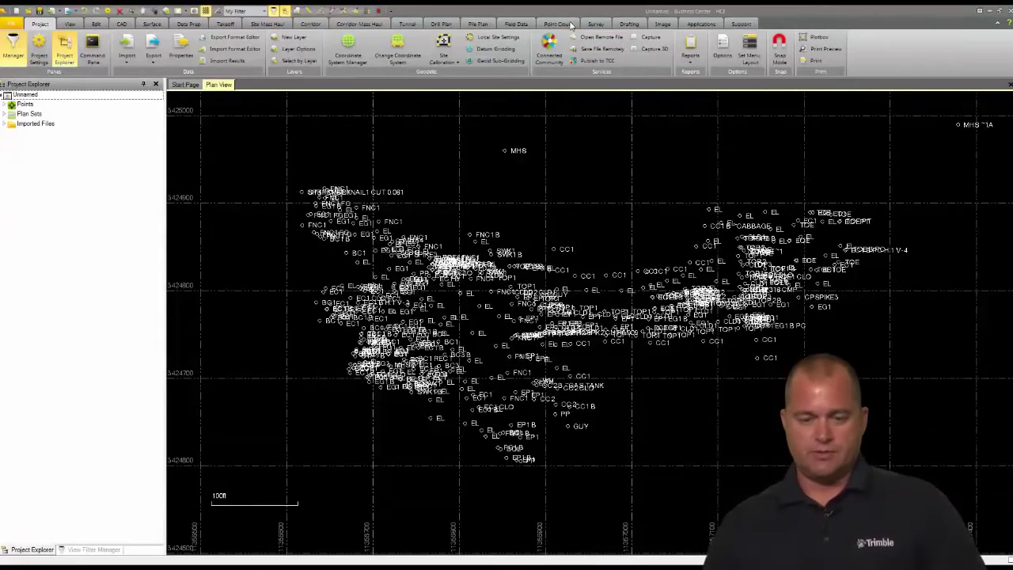
Open the Feature Definition Manager and load the GlobalFeatures-Edited.fxl library.
left_click(511, 24)
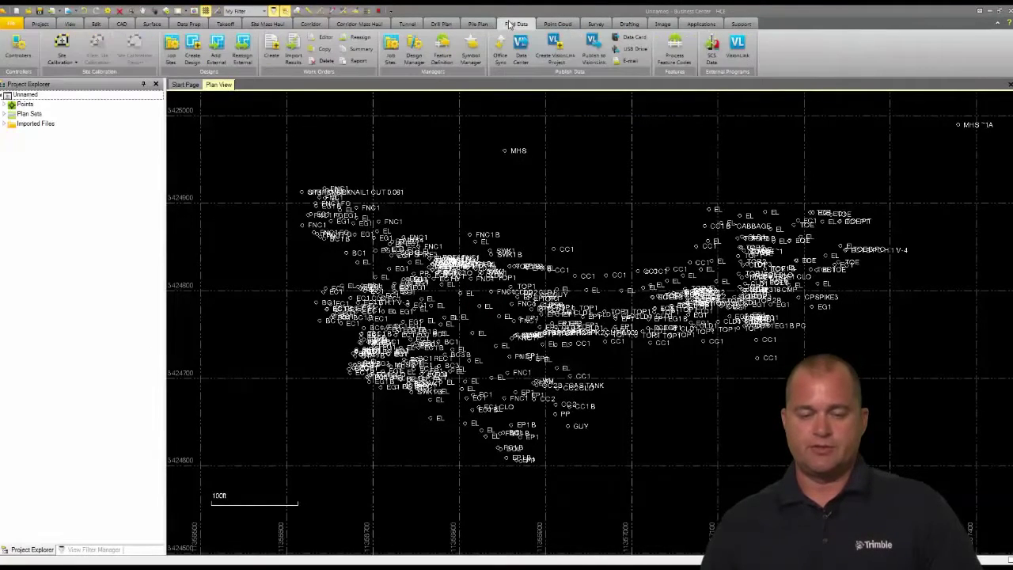
left_click(443, 48)
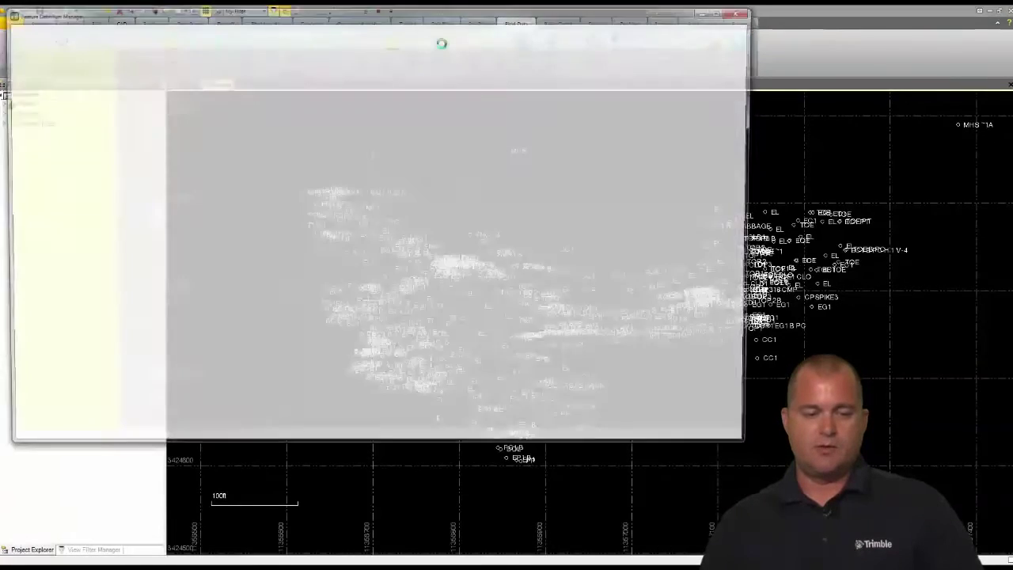
left_click(14, 27)
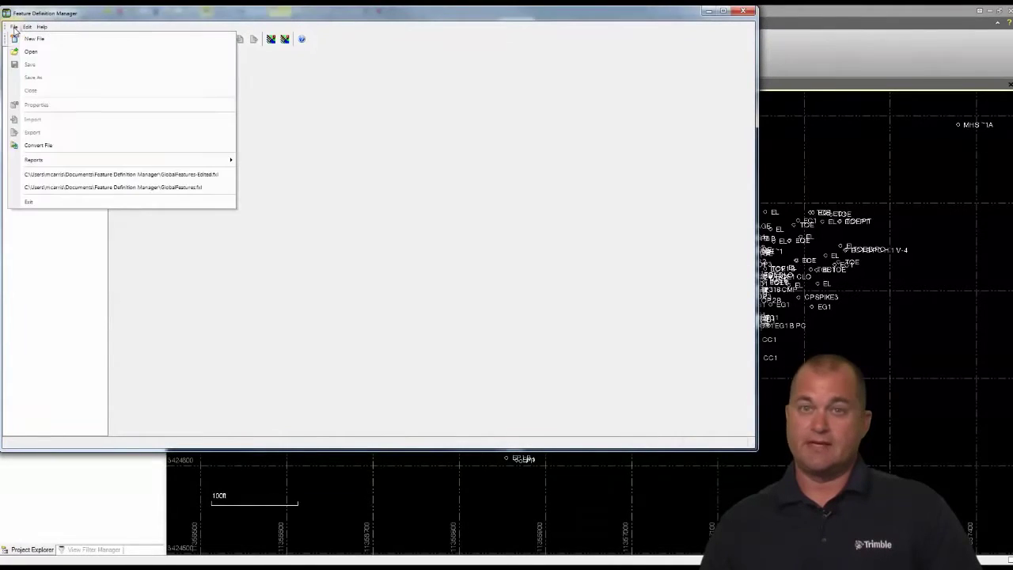
left_click(129, 175)
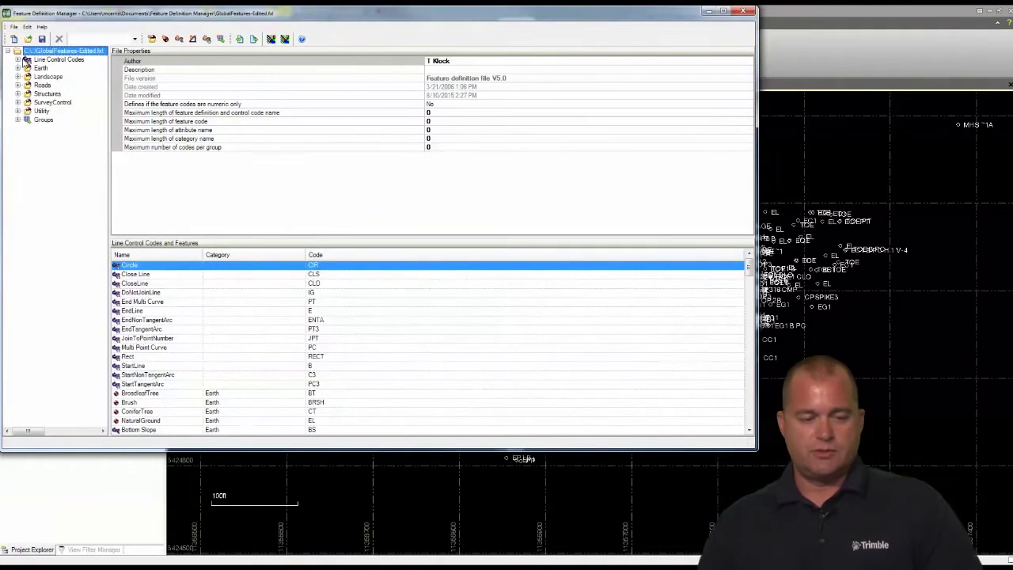
Review the Circle and Rect line control codes and the Landscape category, then close the manager.
left_click(19, 61)
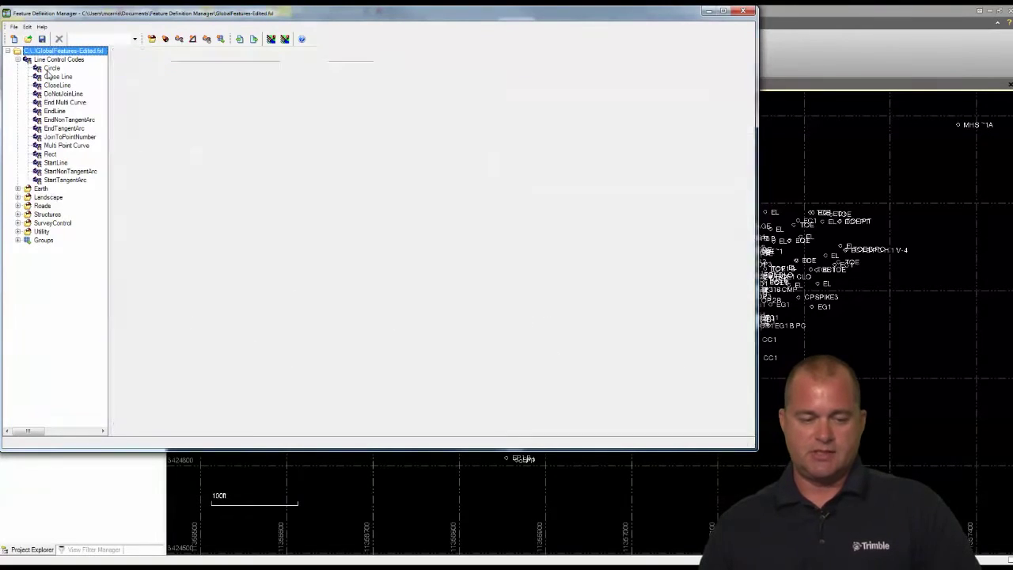
left_click(48, 70)
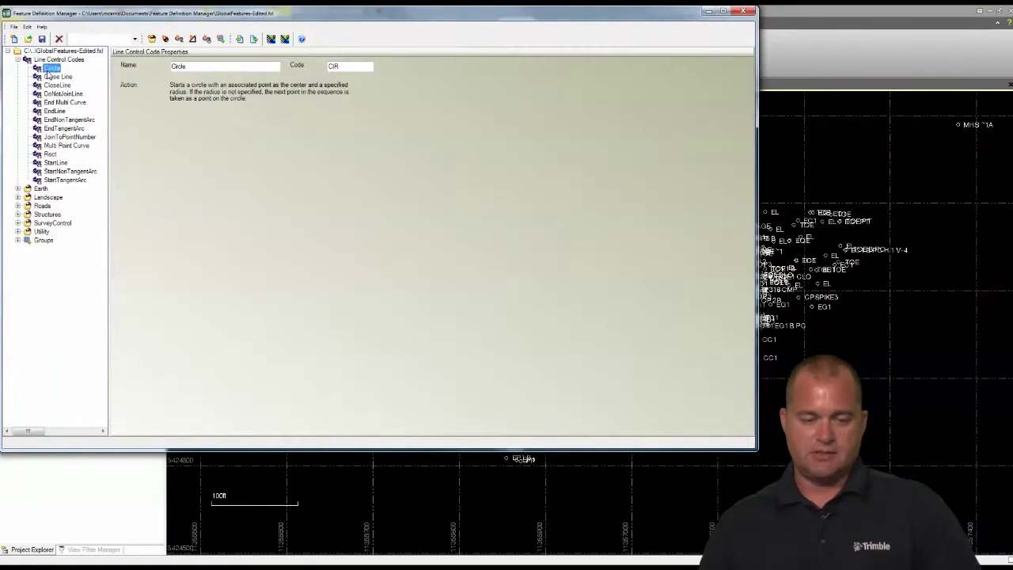
left_click(51, 154)
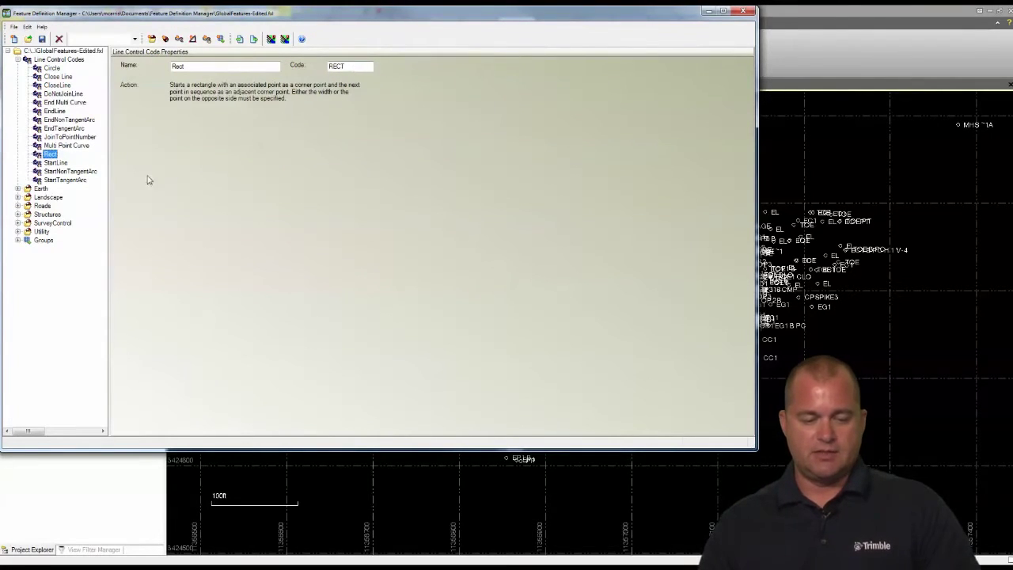
left_click(17, 197)
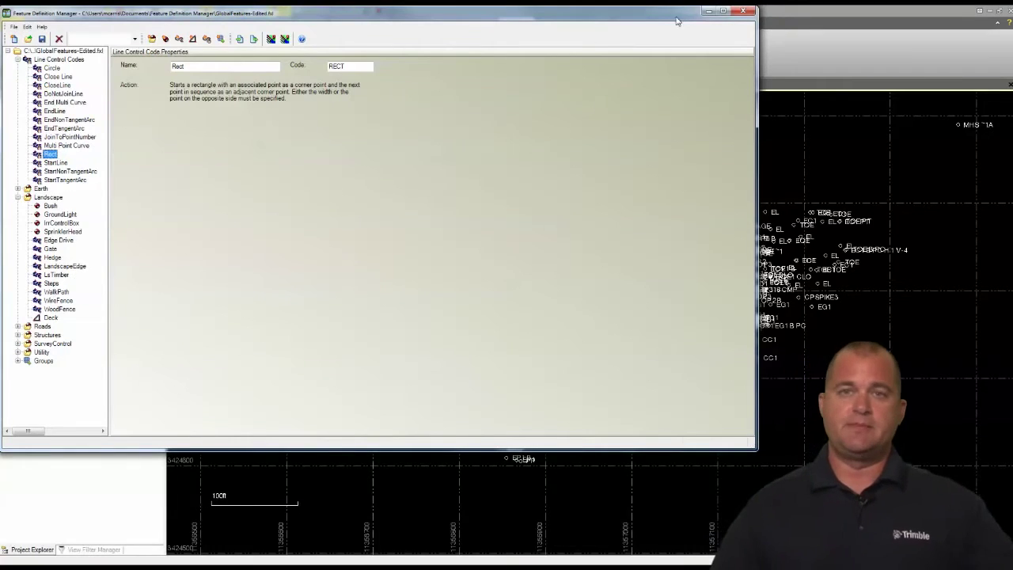
left_click(744, 10)
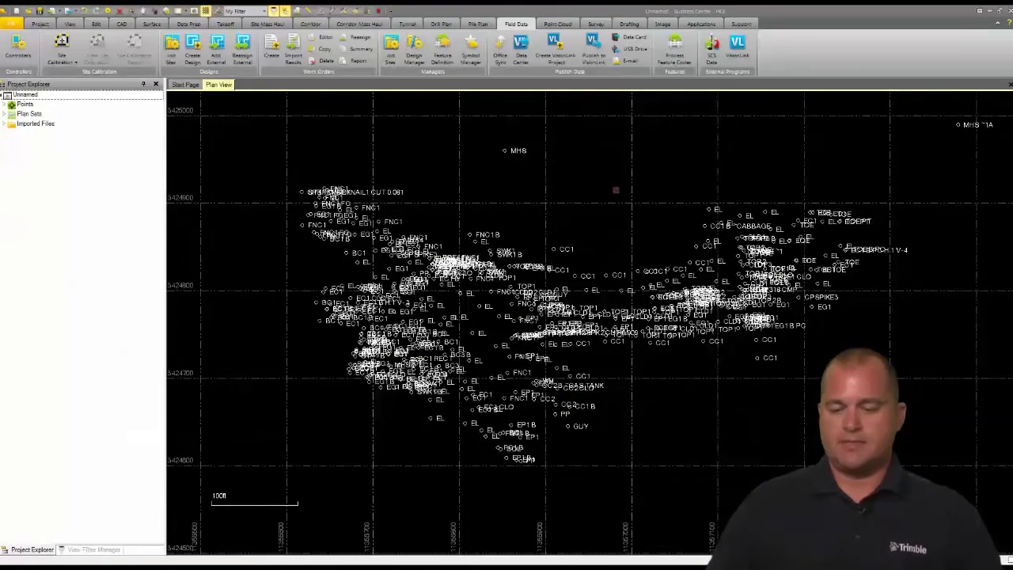
In Feature Code Processing settings, replace the project's feature definitions with GlobalFeatures-Edited.fxl.
left_click(675, 47)
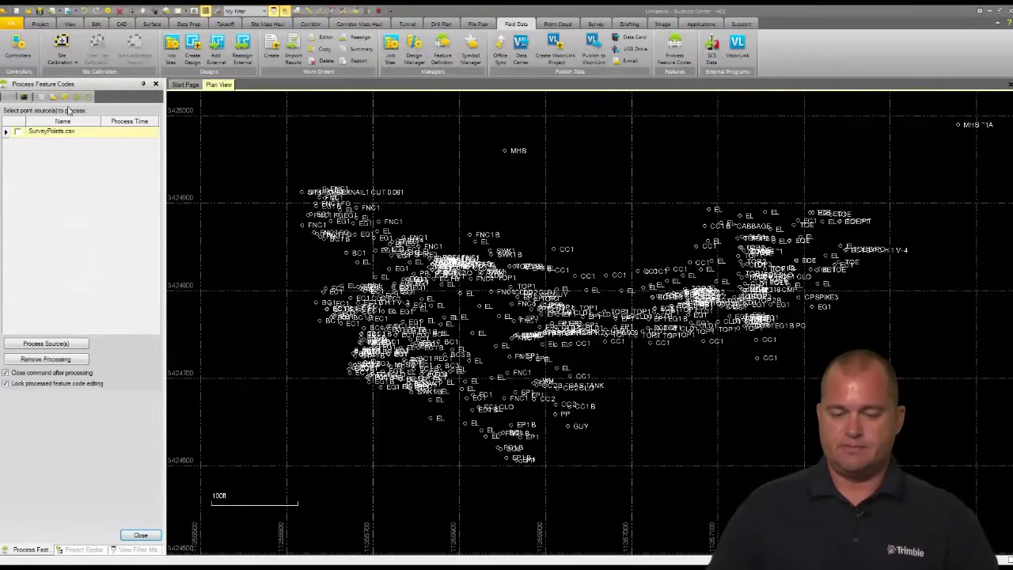
left_click(88, 97)
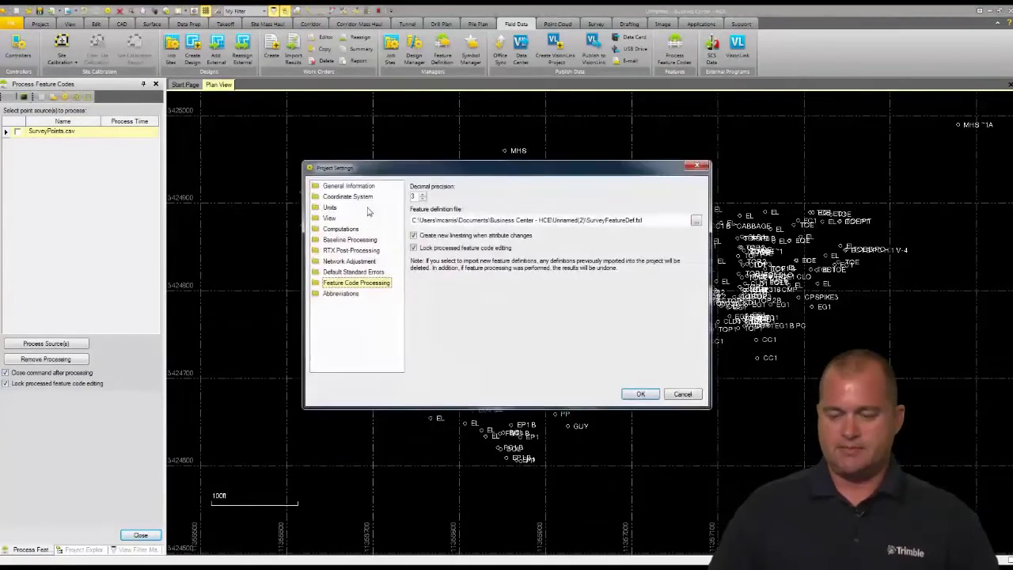
left_click(697, 222)
left_click(479, 181)
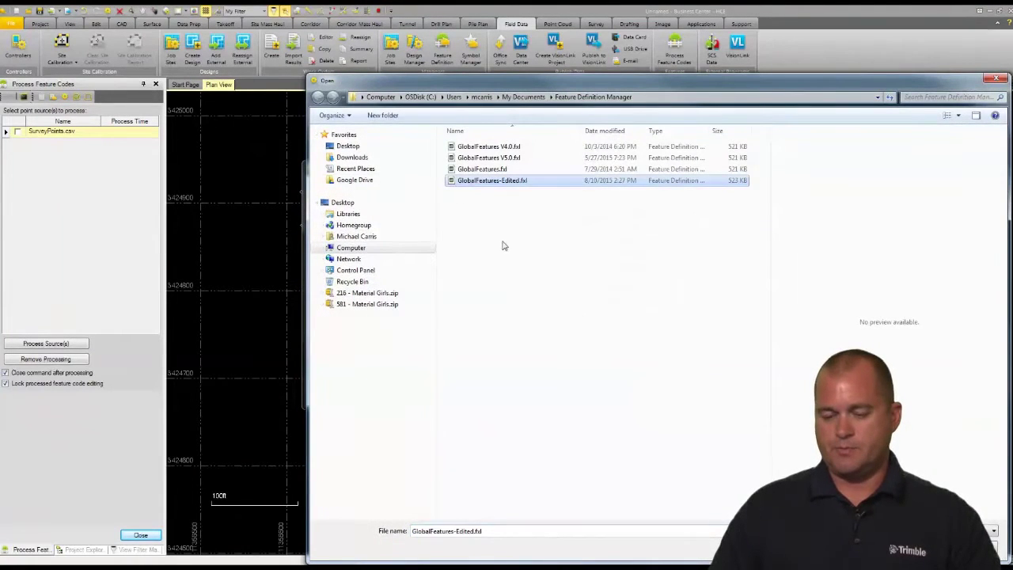
left_click(942, 548)
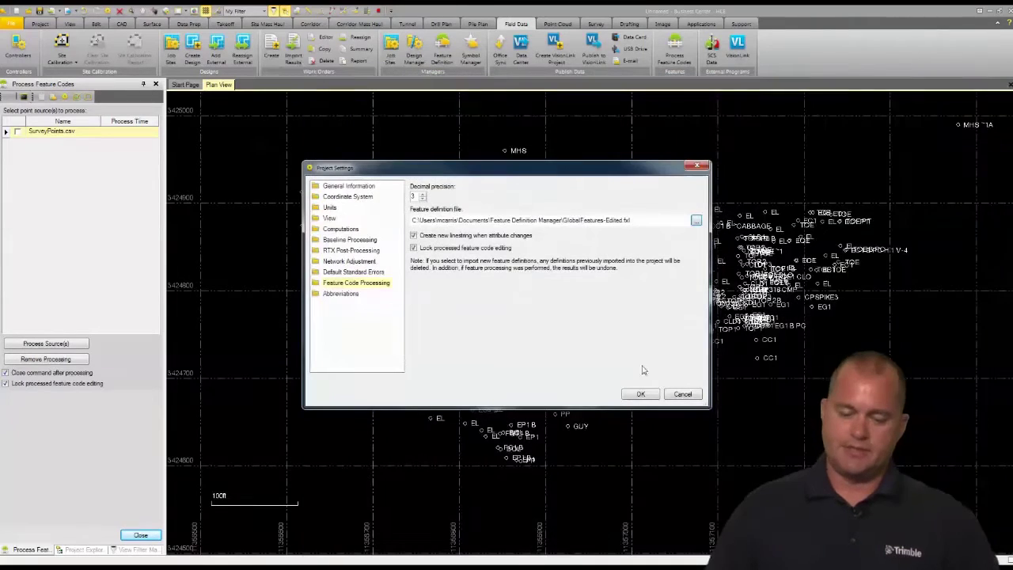
left_click(642, 395)
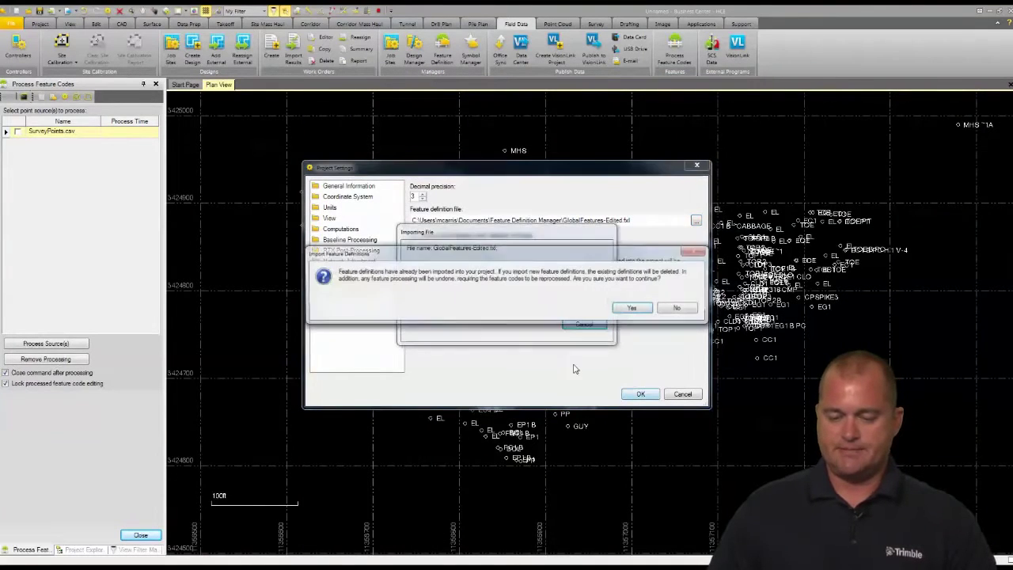
left_click(633, 311)
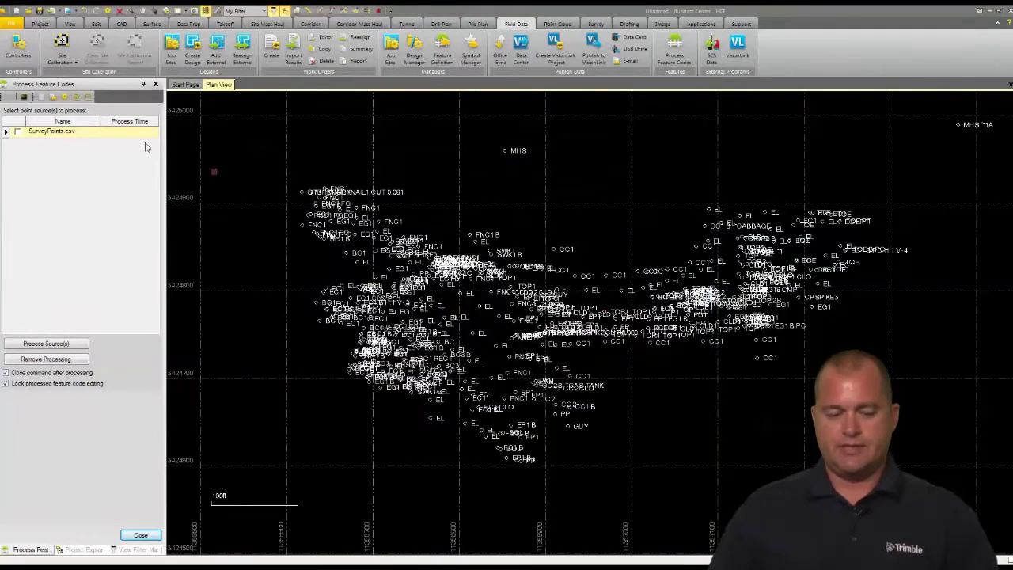
Process the SurveyPoints.csv feature codes, skip the report, and zoom into the resulting linework.
left_click(17, 132)
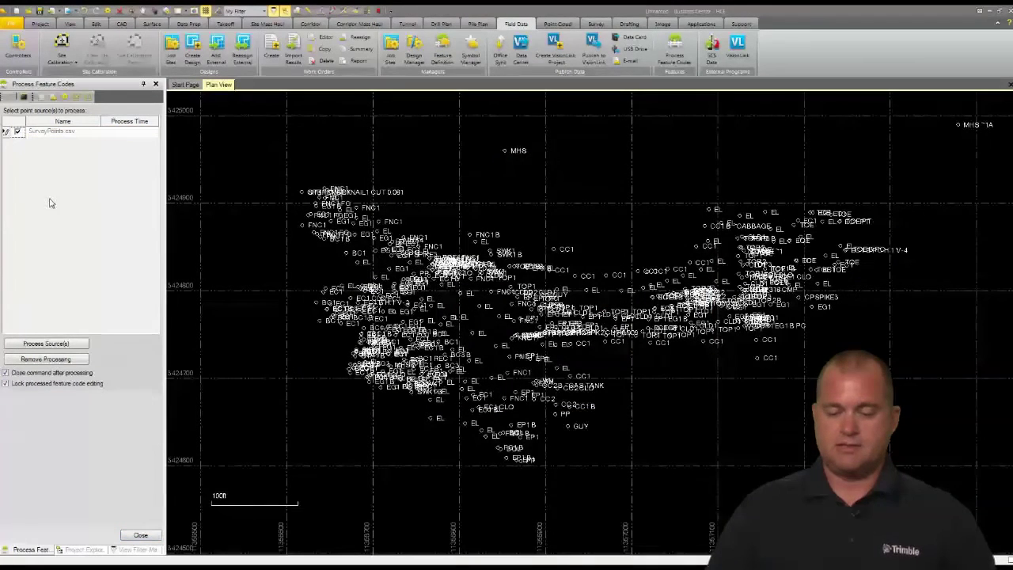
left_click(49, 344)
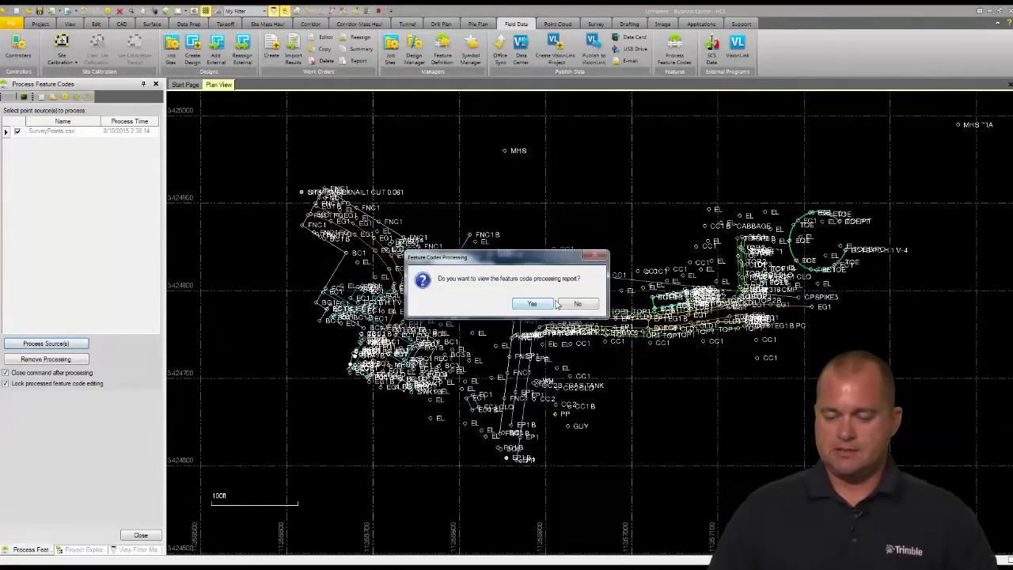
left_click(578, 304)
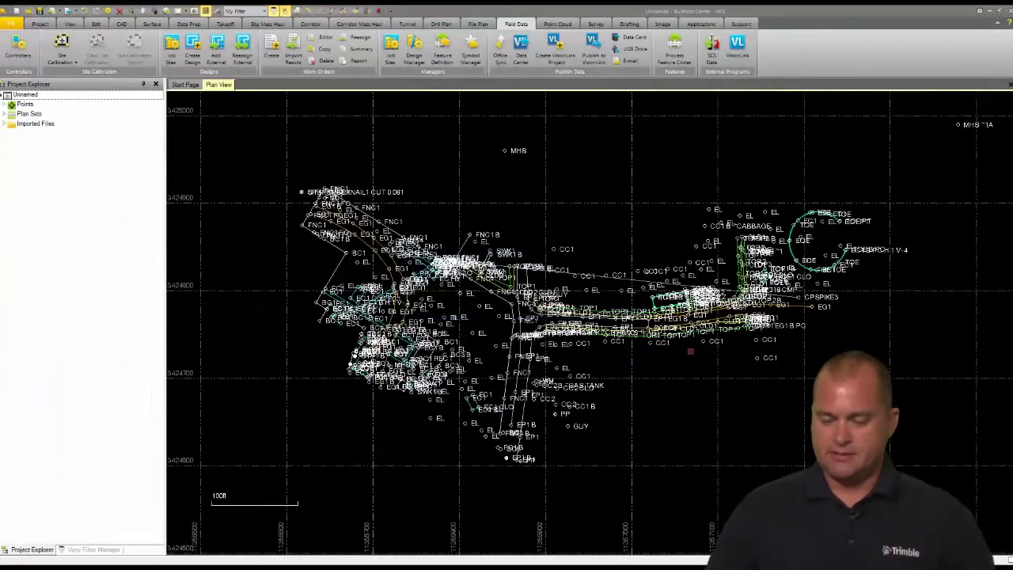
scroll(680, 322, "up", 8)
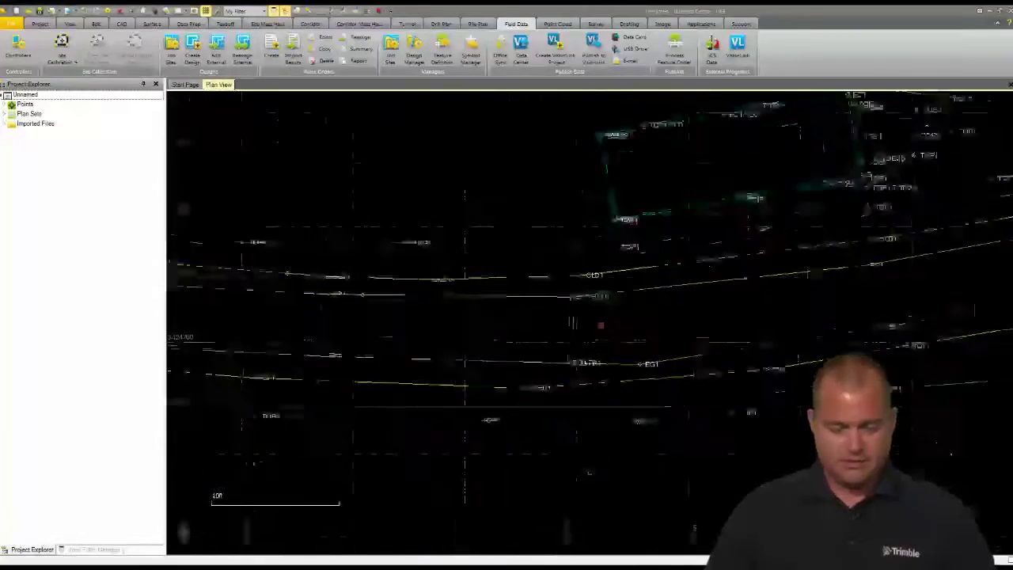
Turn on point labels in the View Filter Manager and pan toward the curved linework to the east.
left_click(100, 550)
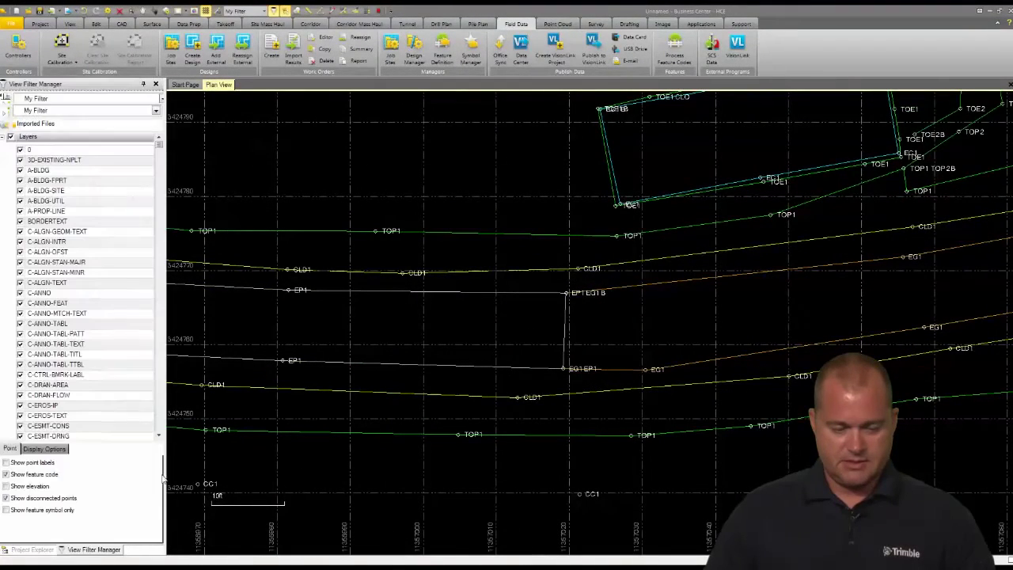
left_click(5, 462)
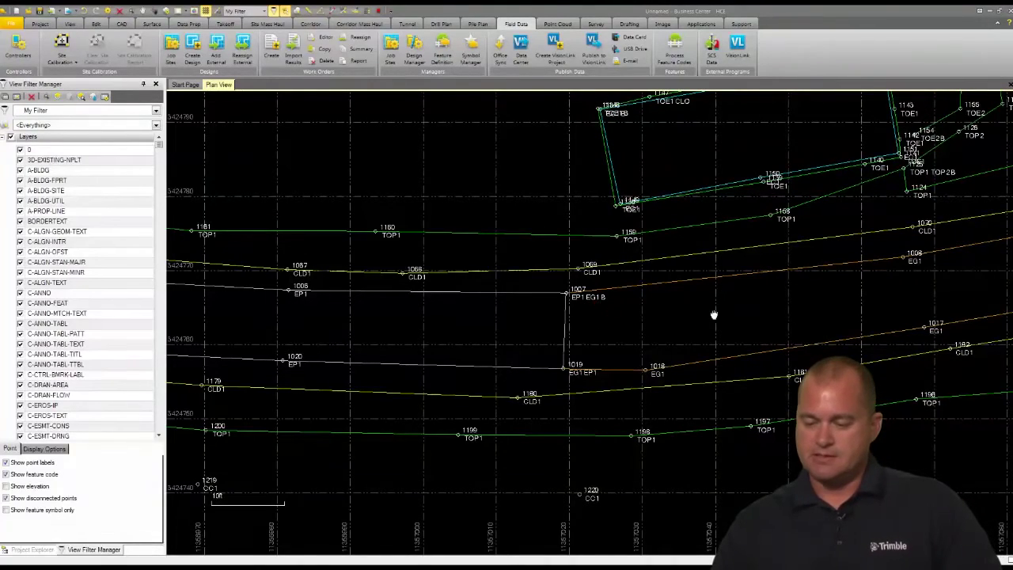
scroll(516, 367, "down", 2)
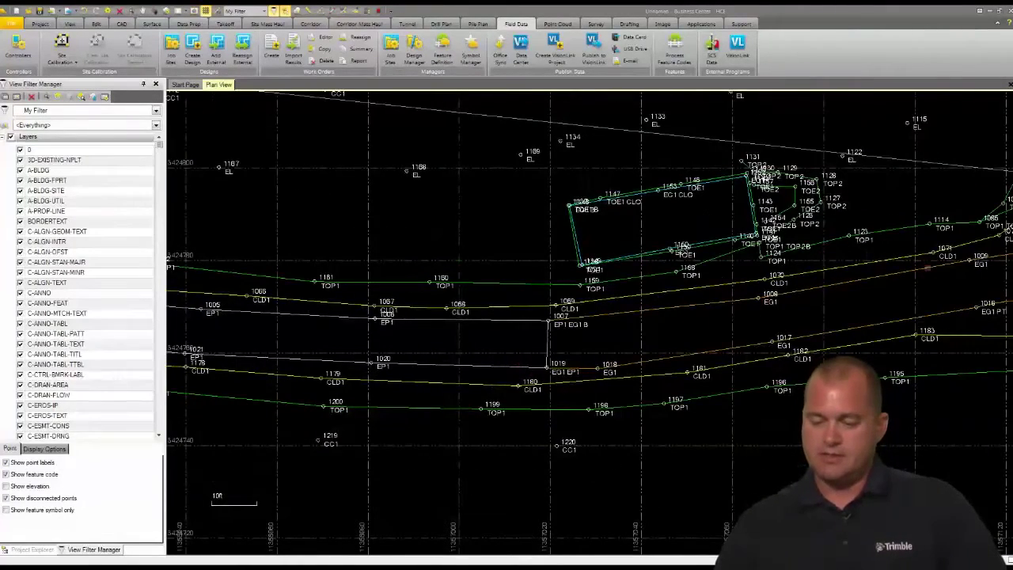
mouse_move(930, 276)
middle_mouse_down()
mouse_move(883, 338)
mouse_move(679, 322)
middle_mouse_up()
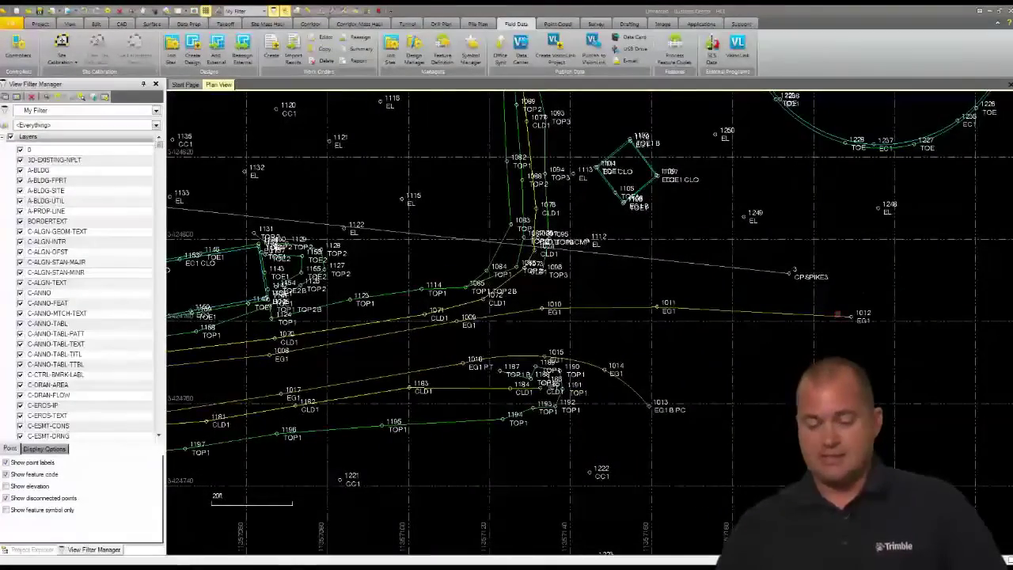
scroll(659, 433, "up", 3)
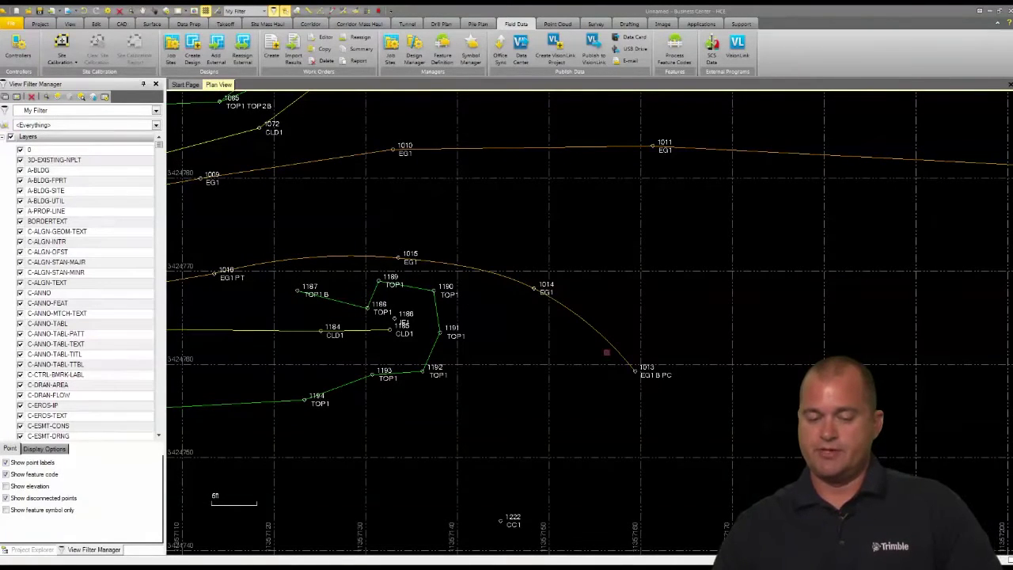
Pan and zoom to inspect the curved edge line and the linework west of point 1019.
scroll(276, 273, "down", 1)
middle_click_drag(290, 285, 800, 257)
scroll(745, 249, "down", 2)
middle_click_drag(238, 332, 473, 317)
scroll(472, 318, "up", 3)
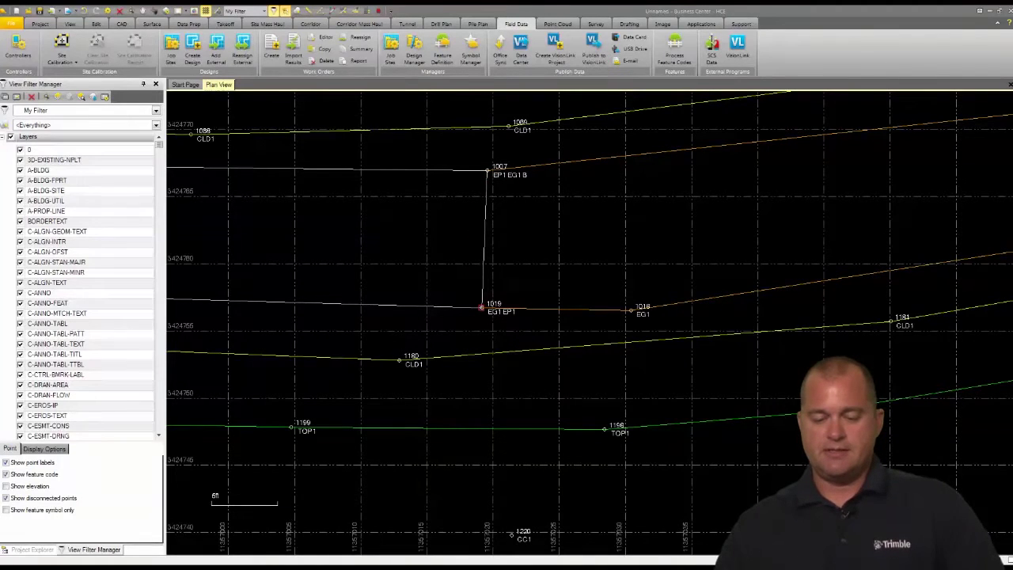
middle_click_drag(410, 320, 689, 300)
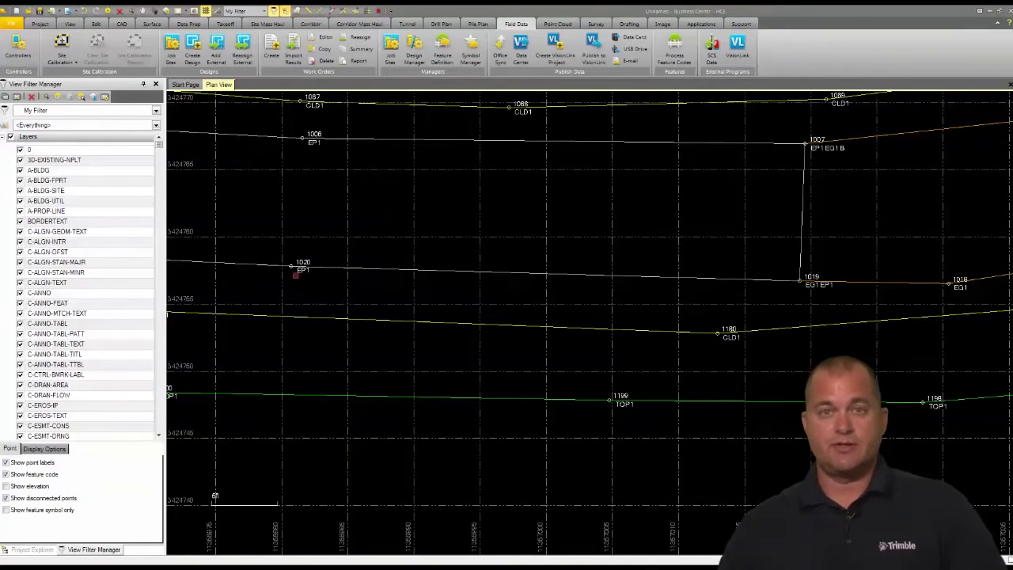
scroll(266, 272, "down", 3)
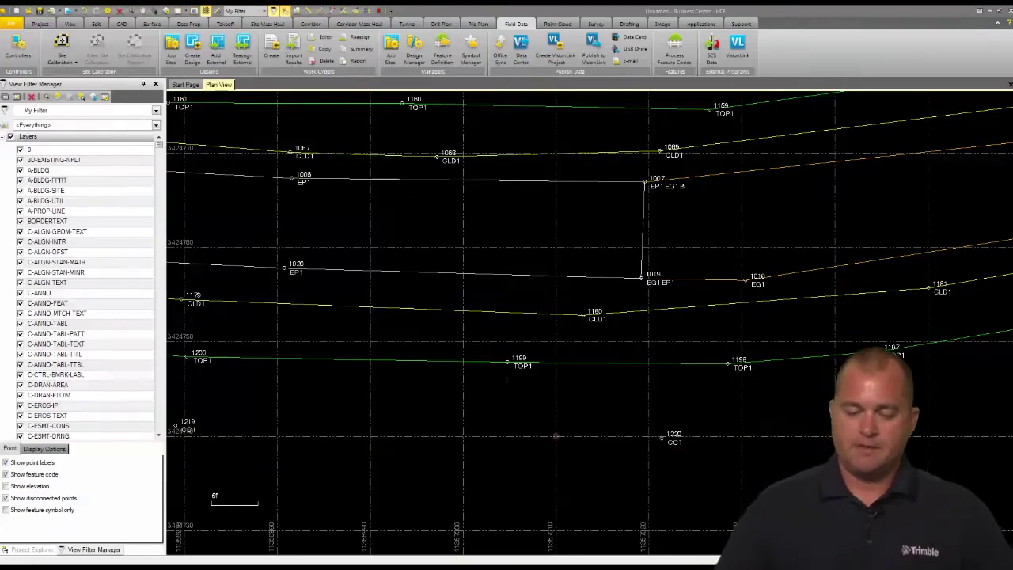
scroll(588, 326, "down", 8)
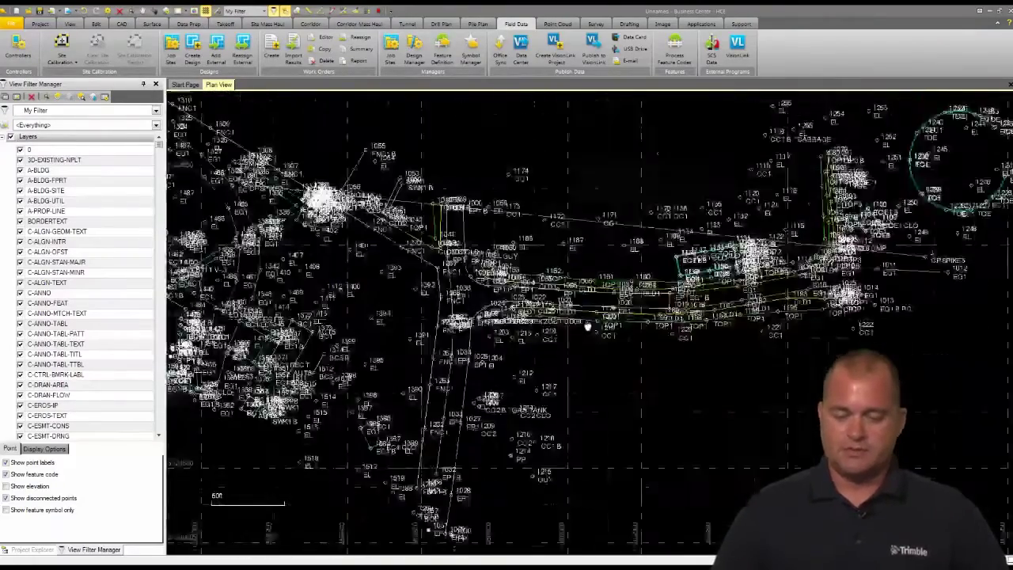
scroll(588, 326, "up", 2)
scroll(588, 326, "up", 6)
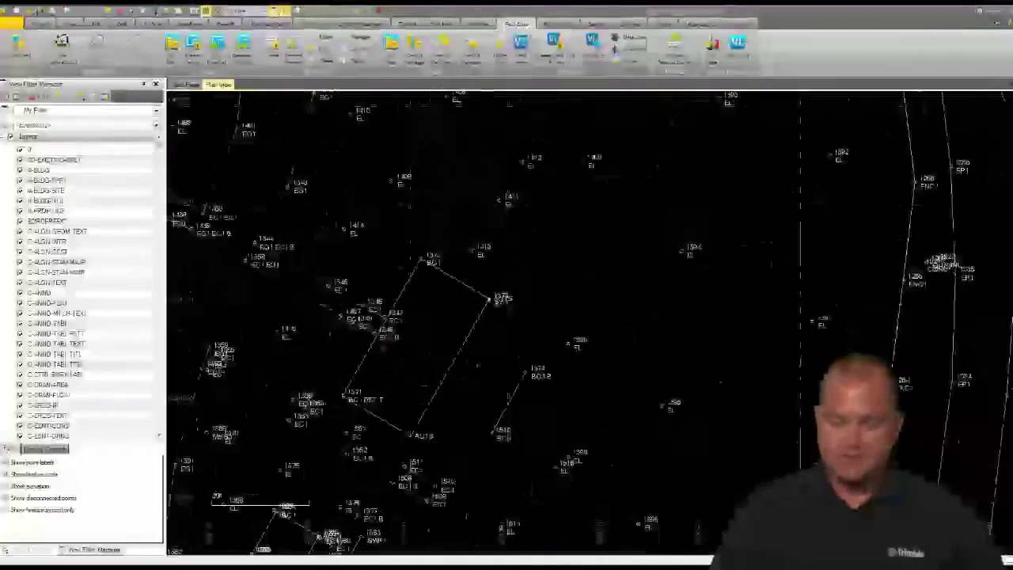
scroll(384, 345, "up", 3)
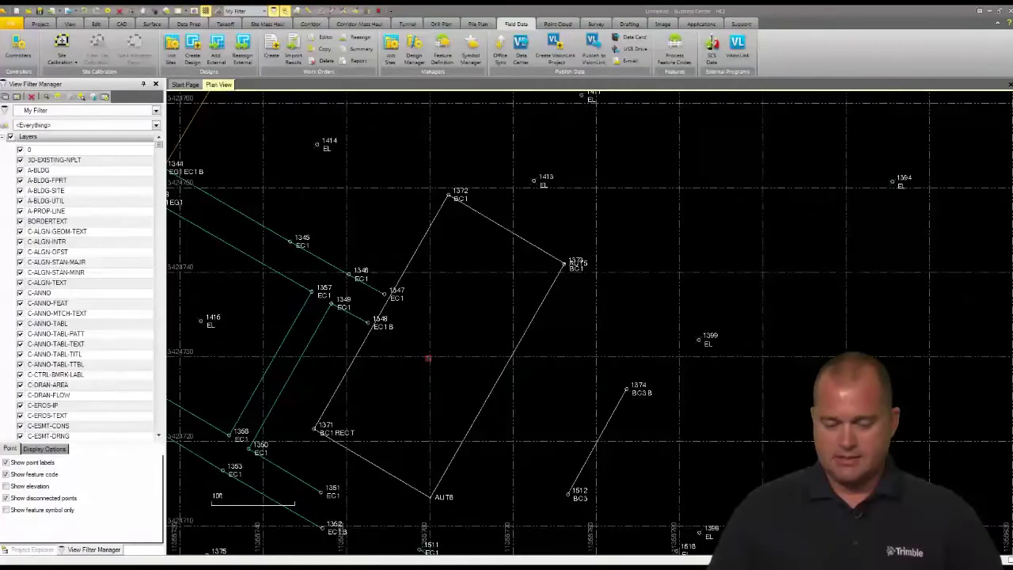
scroll(427, 358, "up", 1)
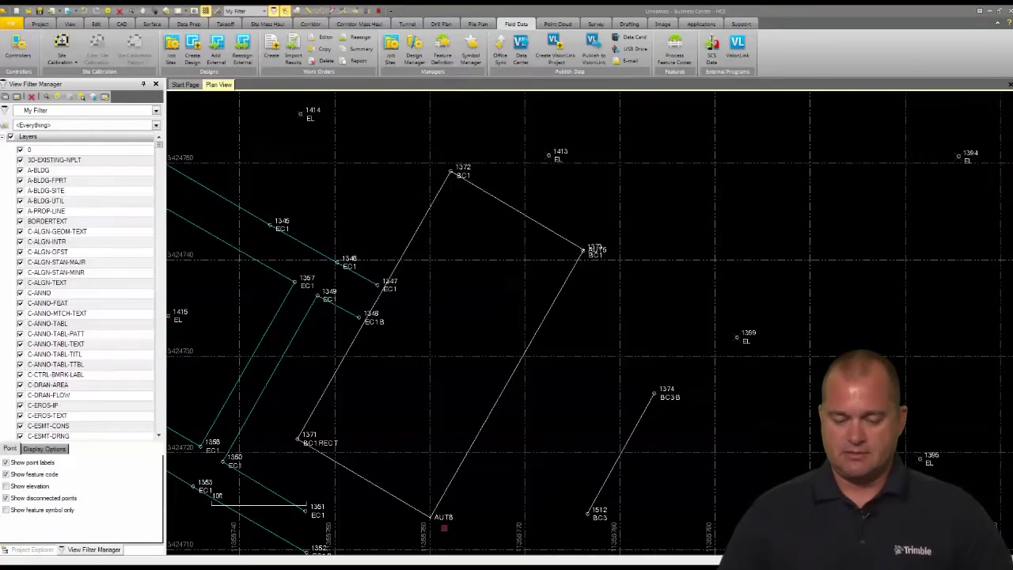
scroll(444, 525, "down", 3)
middle_click_drag(430, 500, 378, 393)
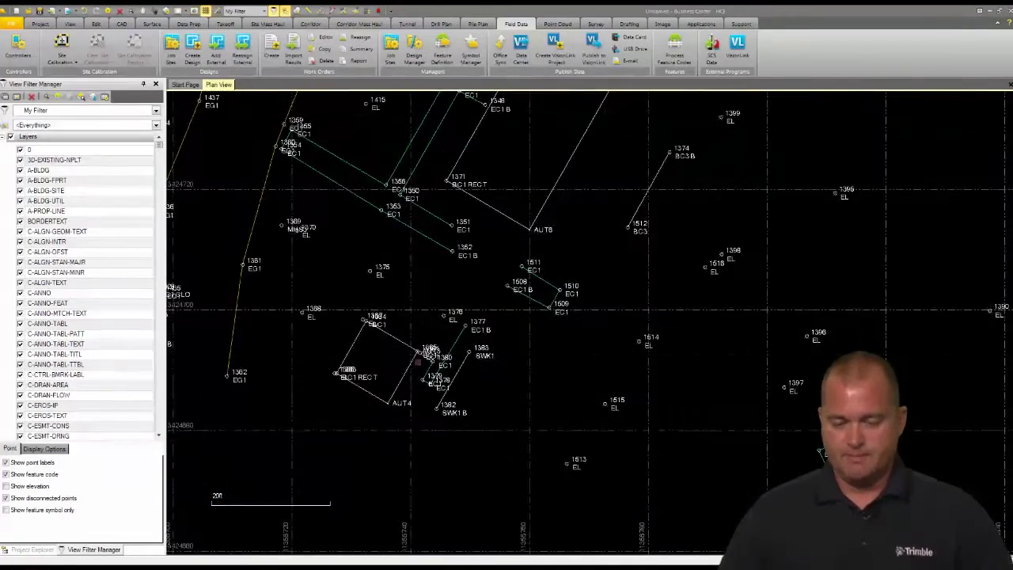
scroll(376, 391, "up", 2)
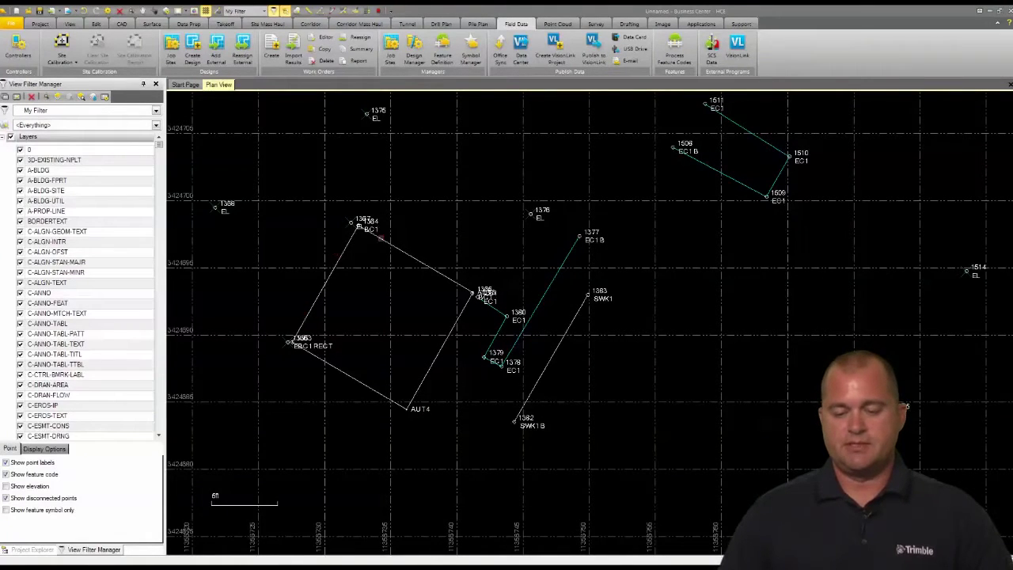
scroll(443, 324, "down", 3)
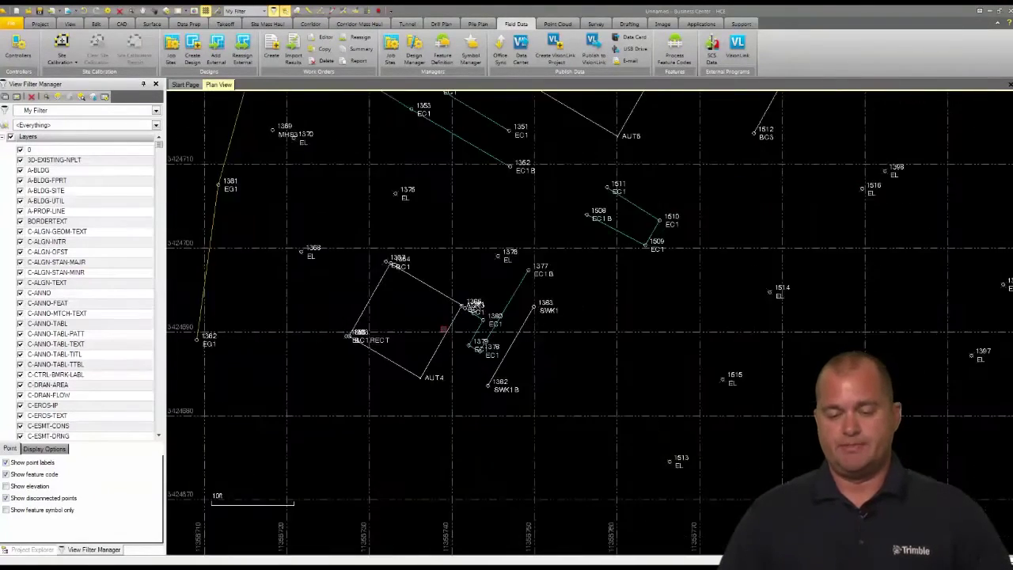
scroll(442, 324, "up", 2)
scroll(443, 324, "down", 3)
middle_click_drag(426, 414, 417, 429)
scroll(417, 430, "down", 3)
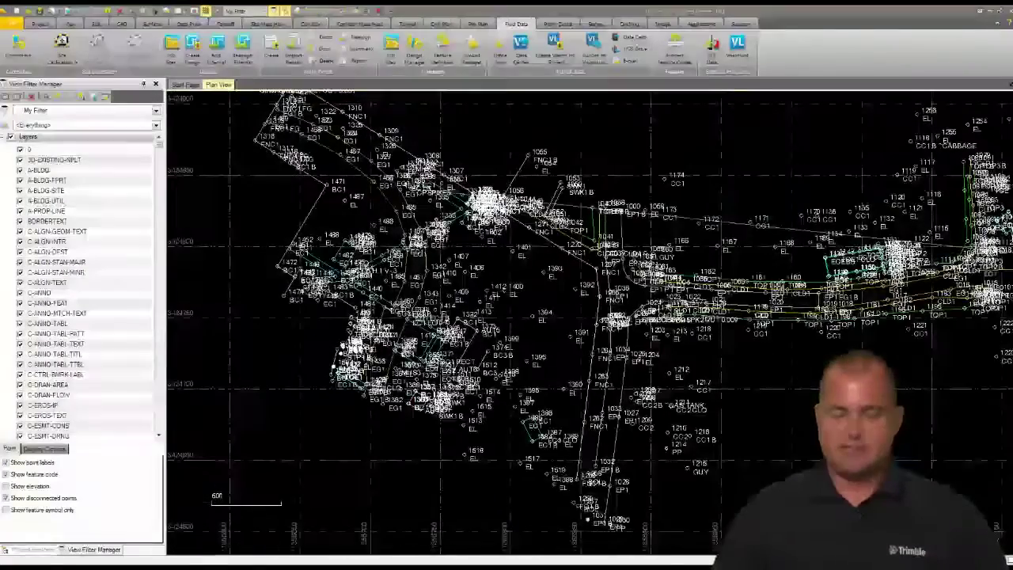
scroll(416, 429, "up", 5)
scroll(474, 197, "up", 5)
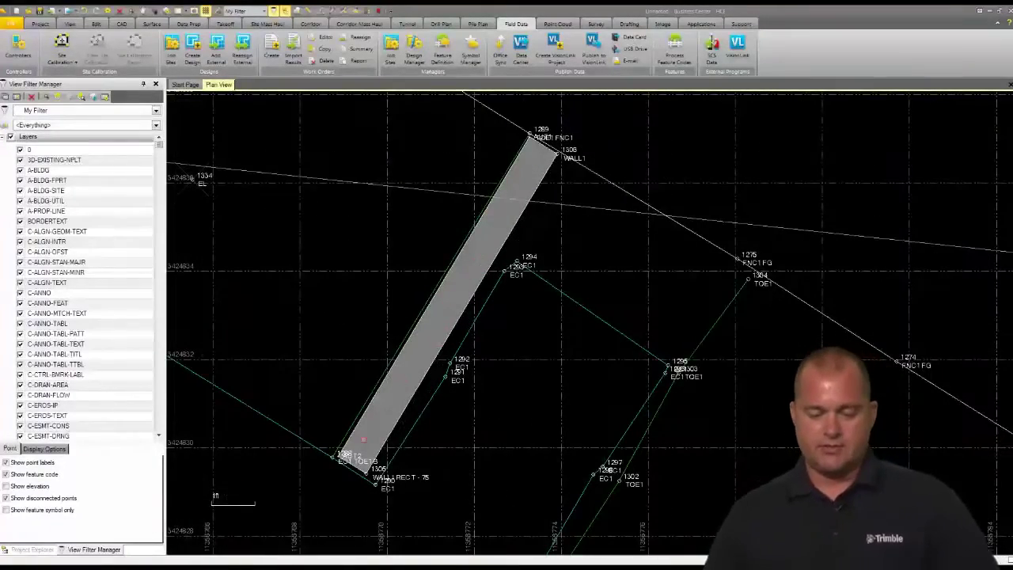
scroll(386, 488, "up", 1)
scroll(390, 484, "up", 3)
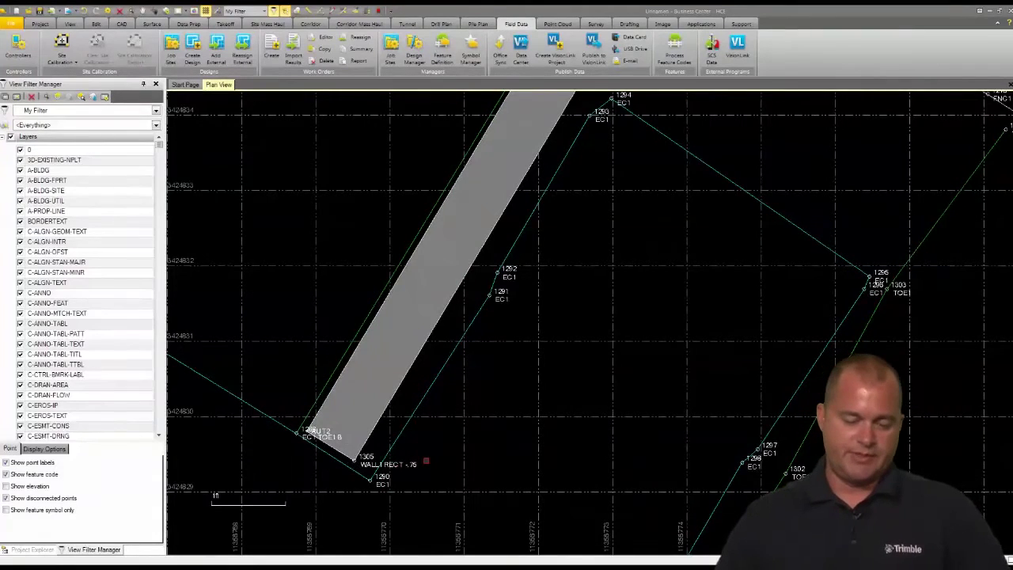
scroll(426, 460, "down", 4)
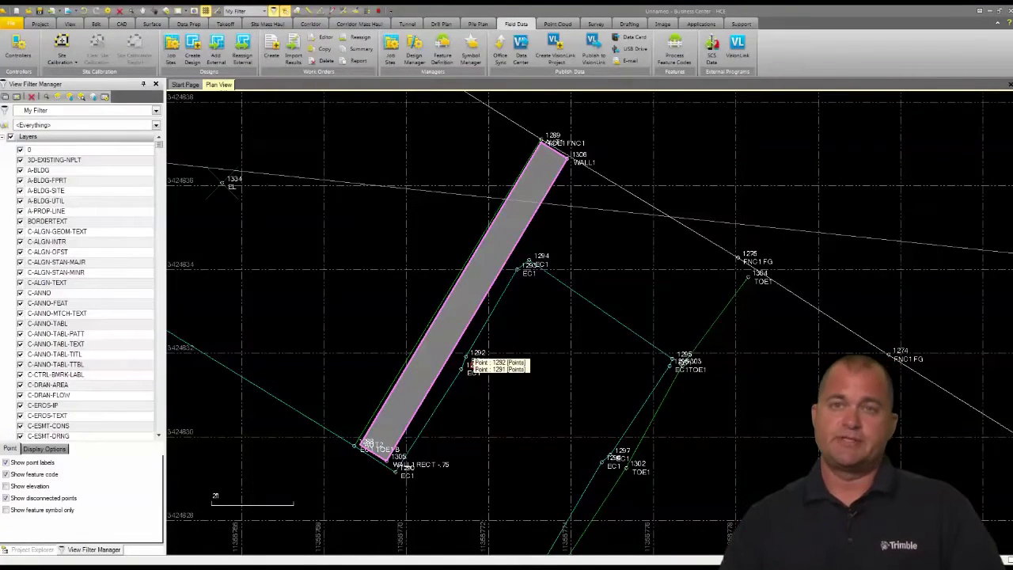
scroll(467, 361, "down", 4)
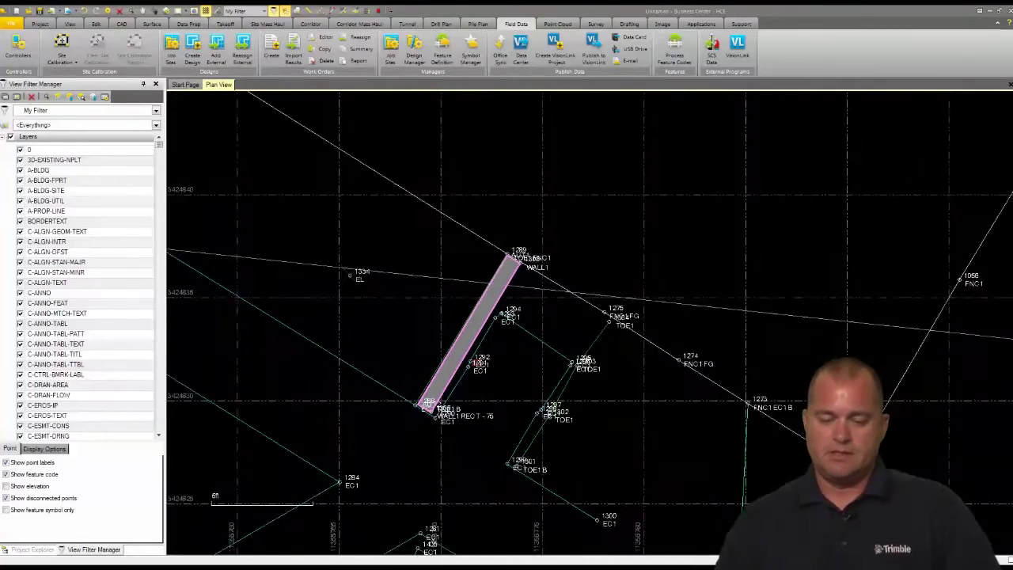